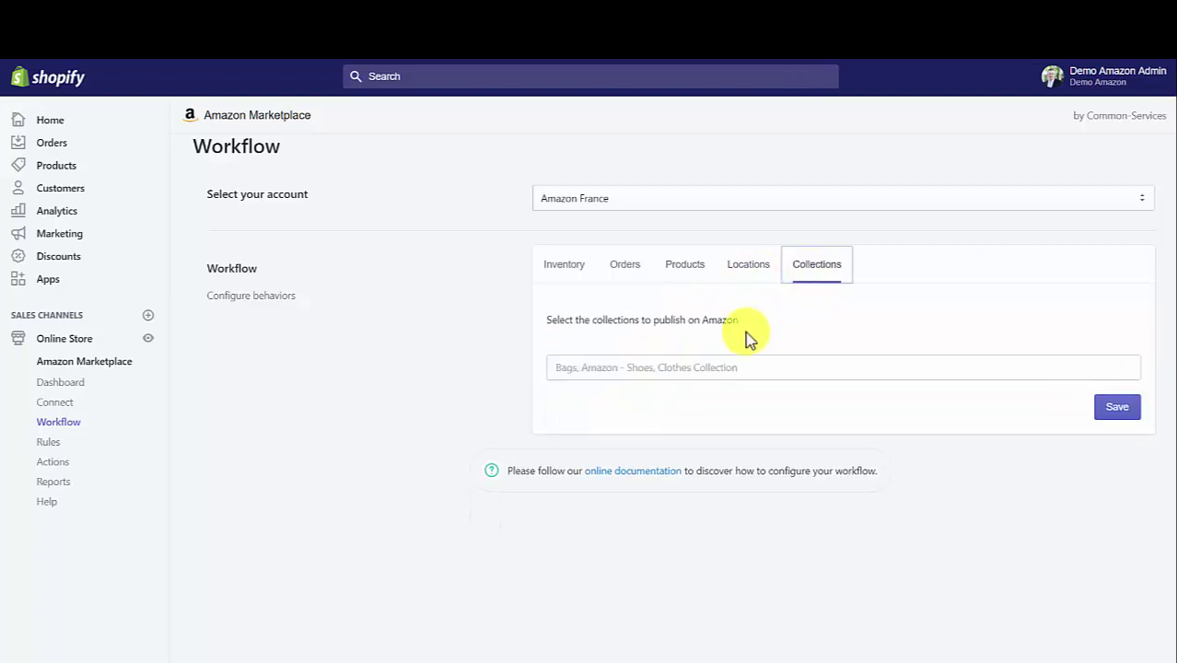
- Add the Oberlo collection to the collections published on Amazon France and save the workflow
click(711, 387)
click(608, 438)
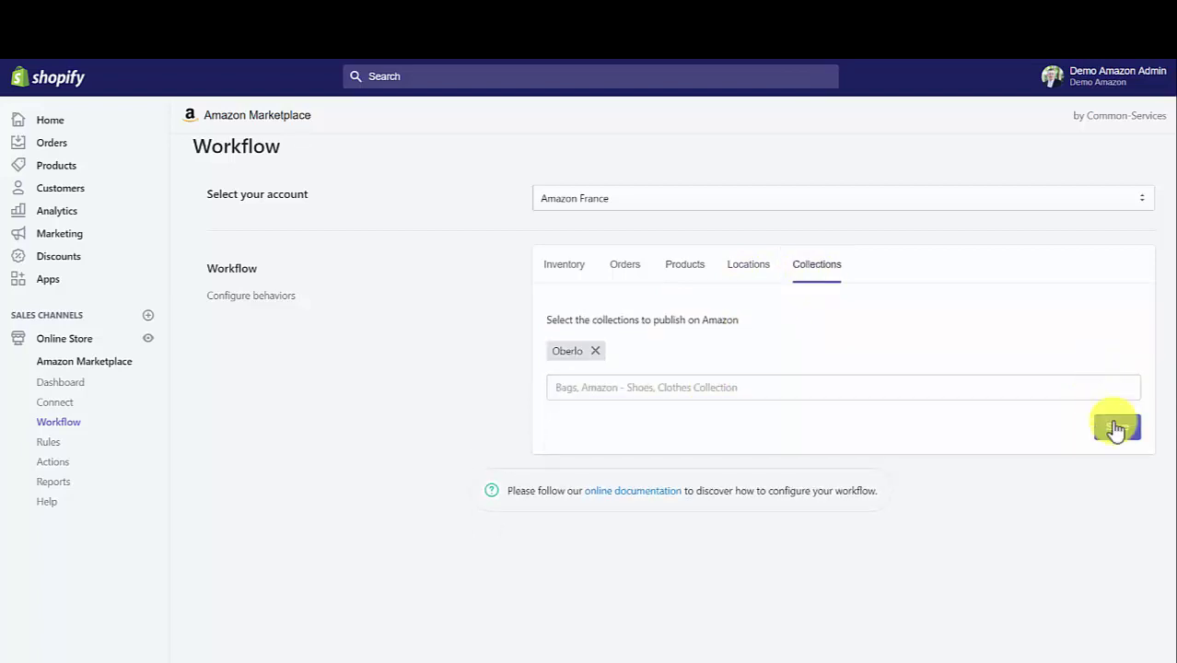
click(1117, 429)
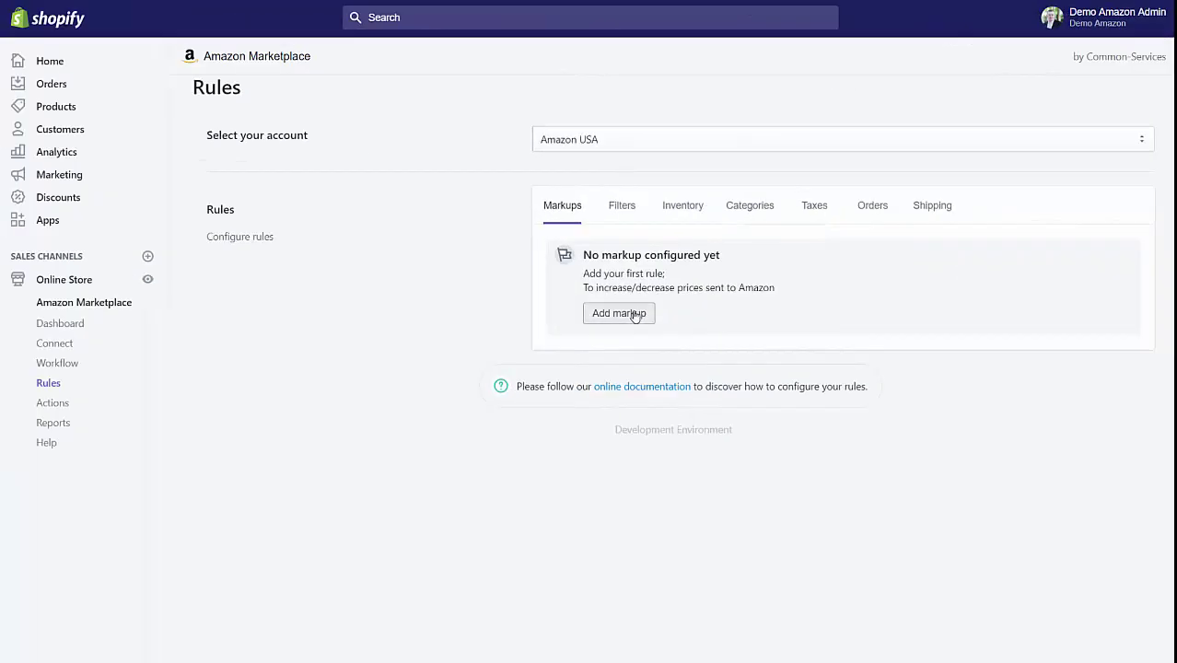
- Create an Amazon USA markup named "Increase T-Shirts 10%" with the condition that the collection is equal to Oberlo
click(634, 316)
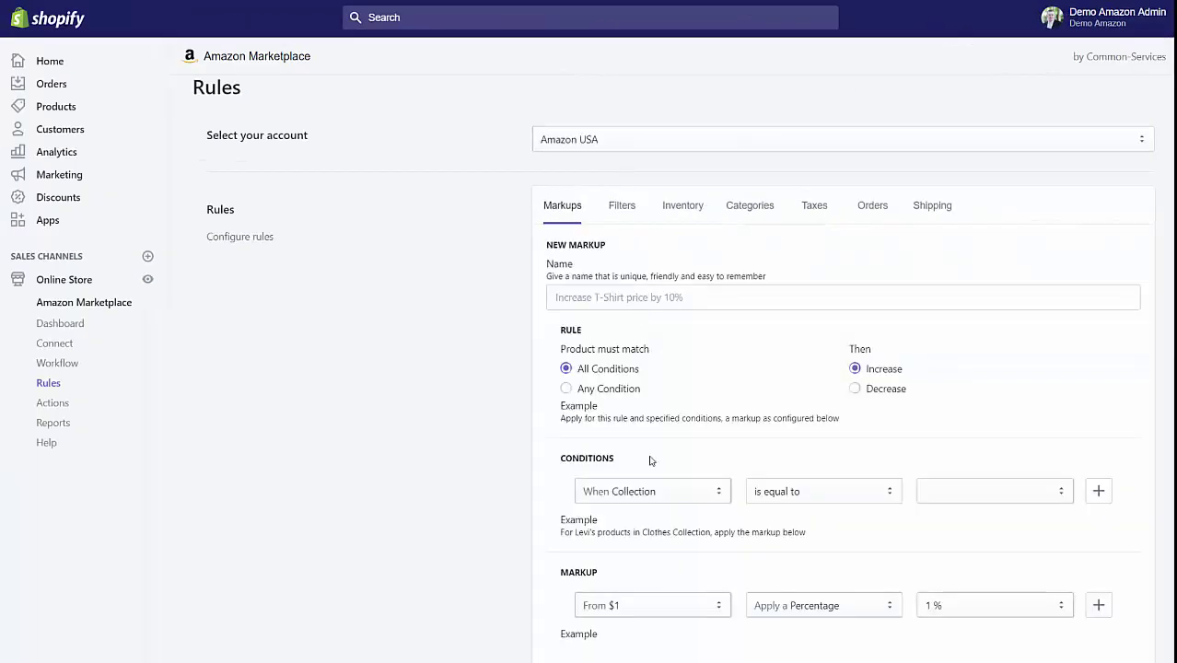
click(648, 293)
text(I)
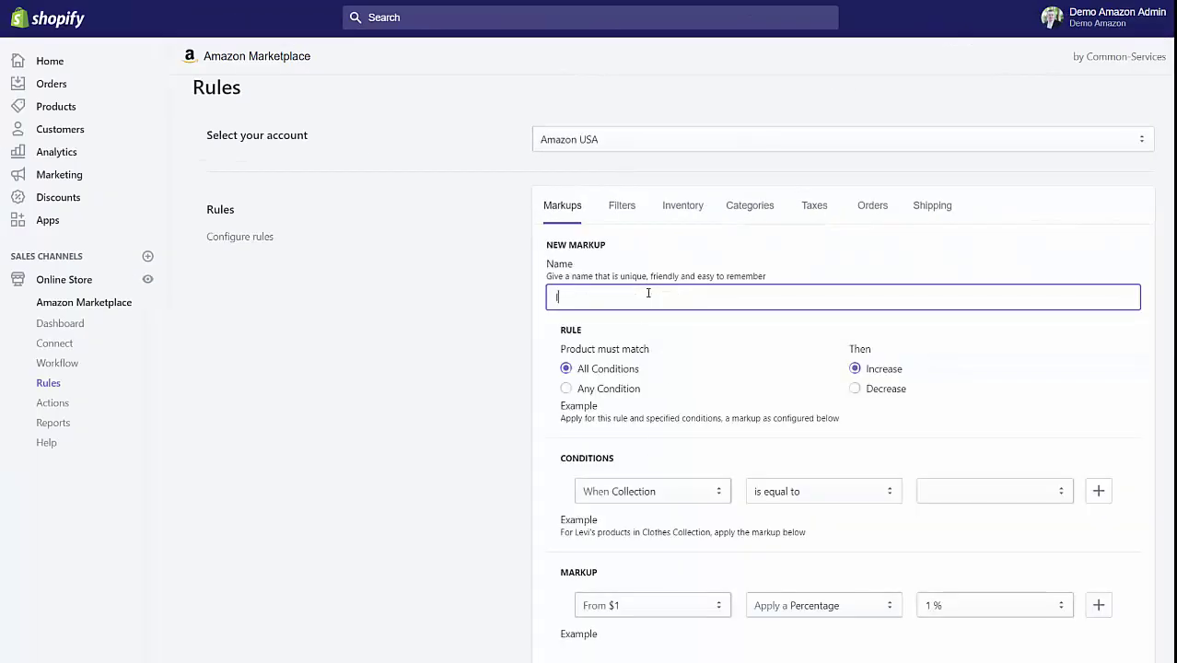
text(ncrease T-Shirts 10%)
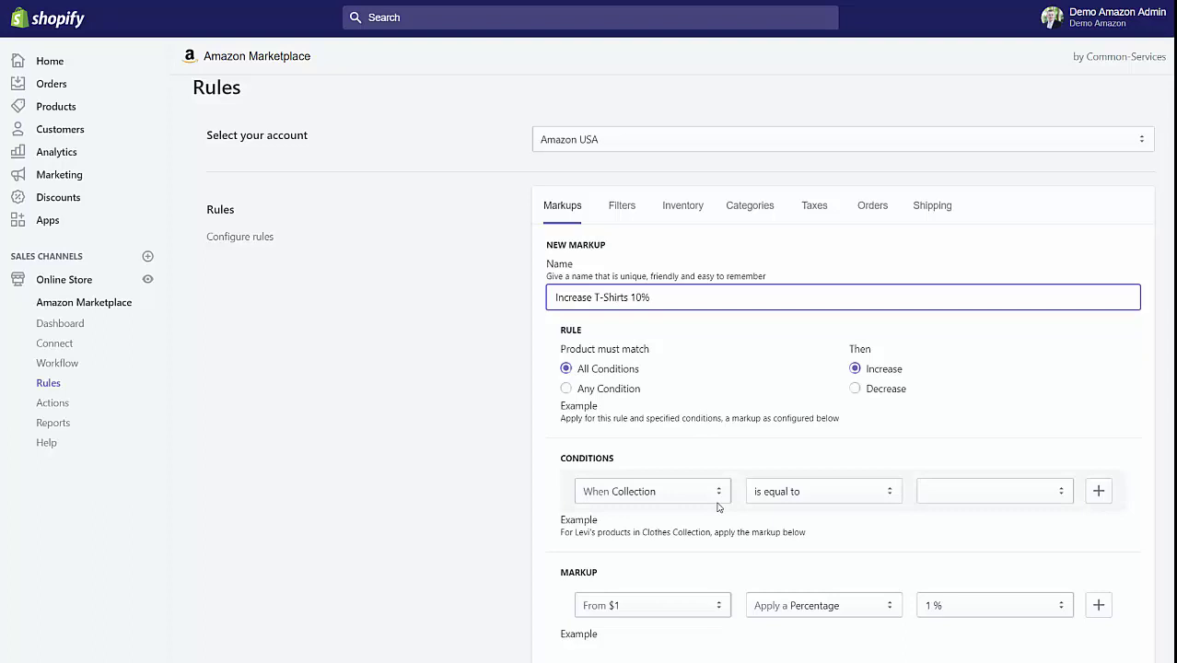
click(988, 499)
click(988, 519)
- Add a second condition to the markup requiring that the tag contains "T-shirt"
click(1097, 498)
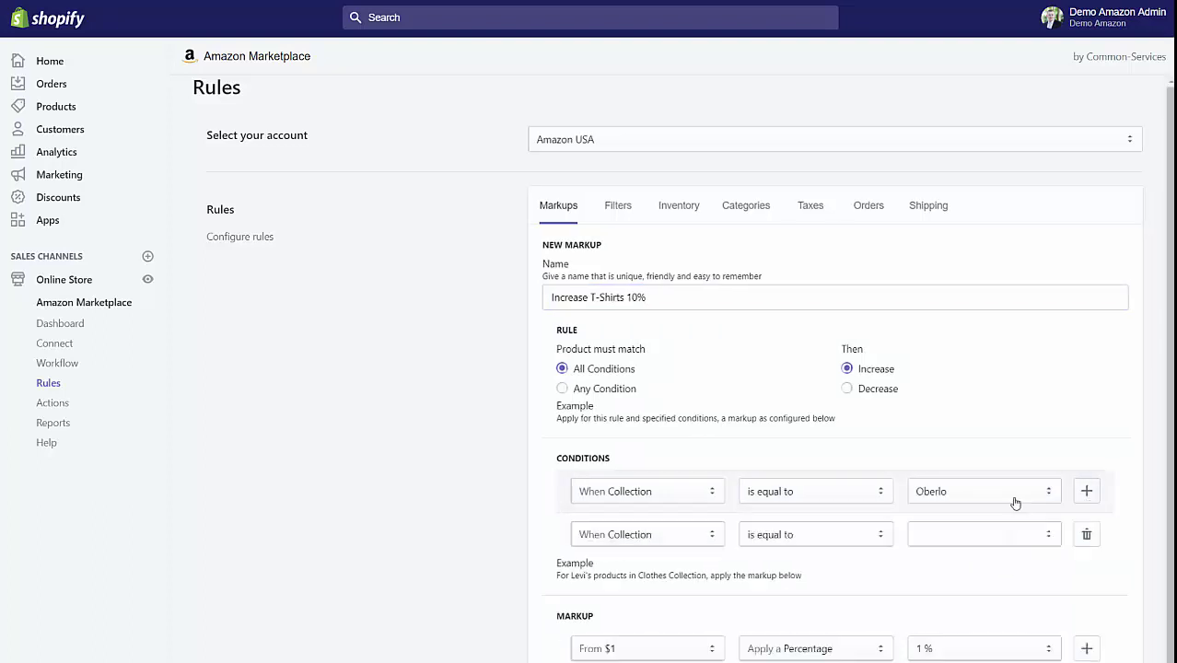
click(681, 535)
click(672, 590)
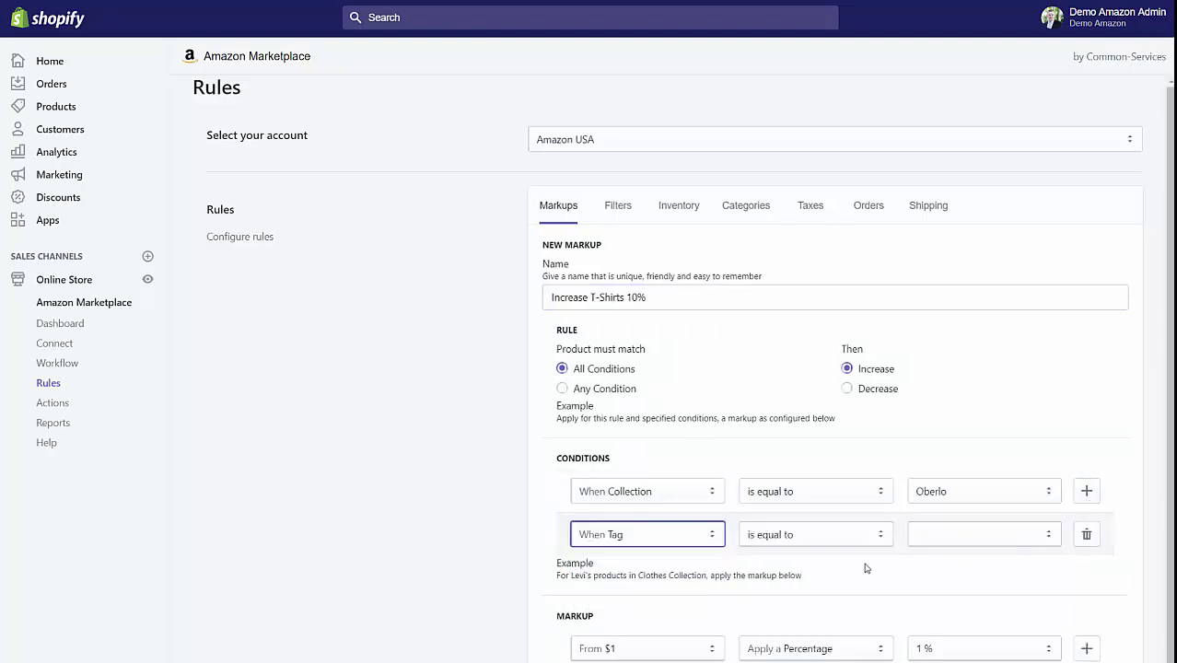
click(815, 534)
click(822, 566)
click(978, 528)
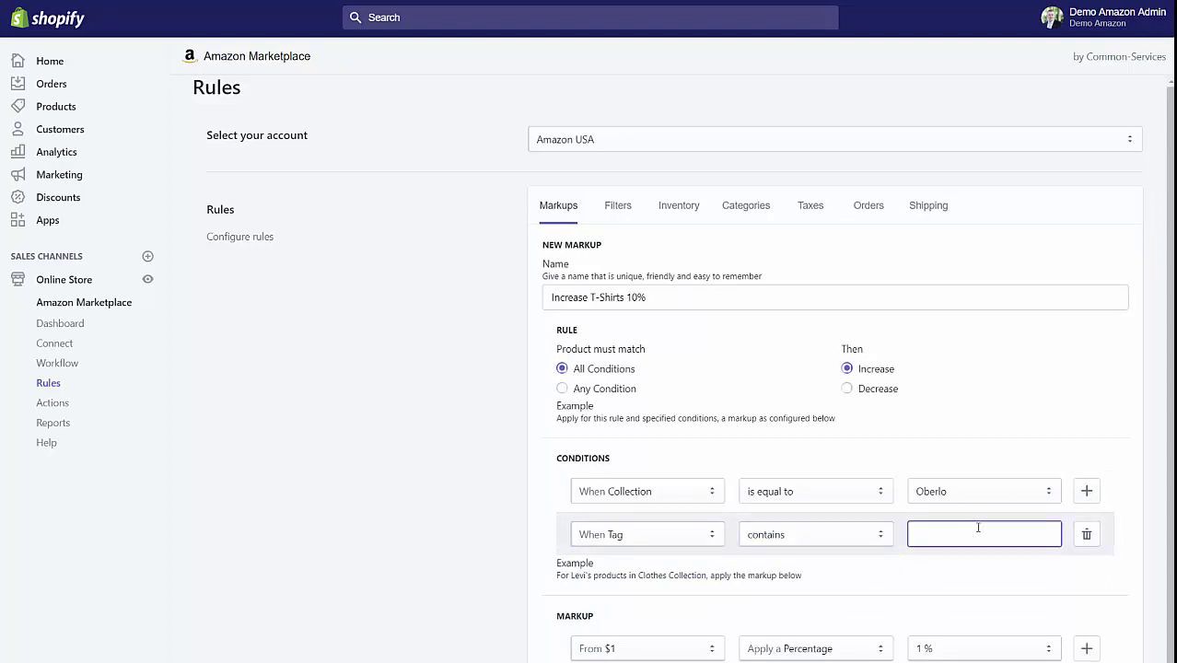
text(T-shirt)
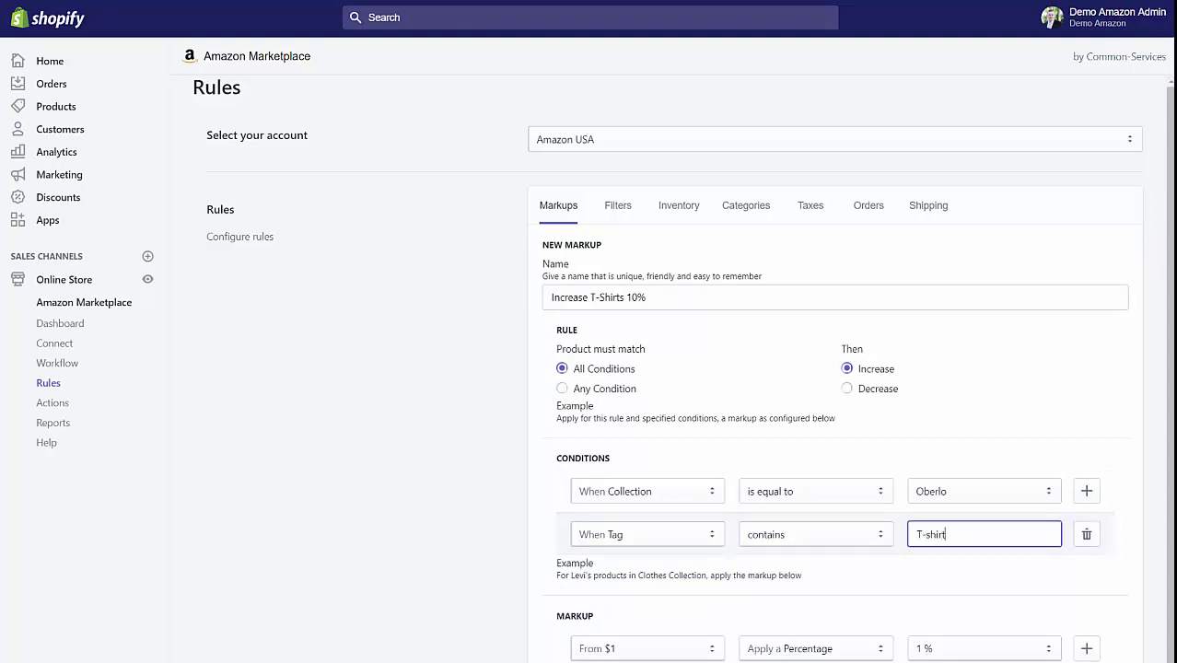
- Set the percentage markup starting from $1 to 10 %
click(973, 648)
click(973, 656)
scroll(1059, 645, down, 2)
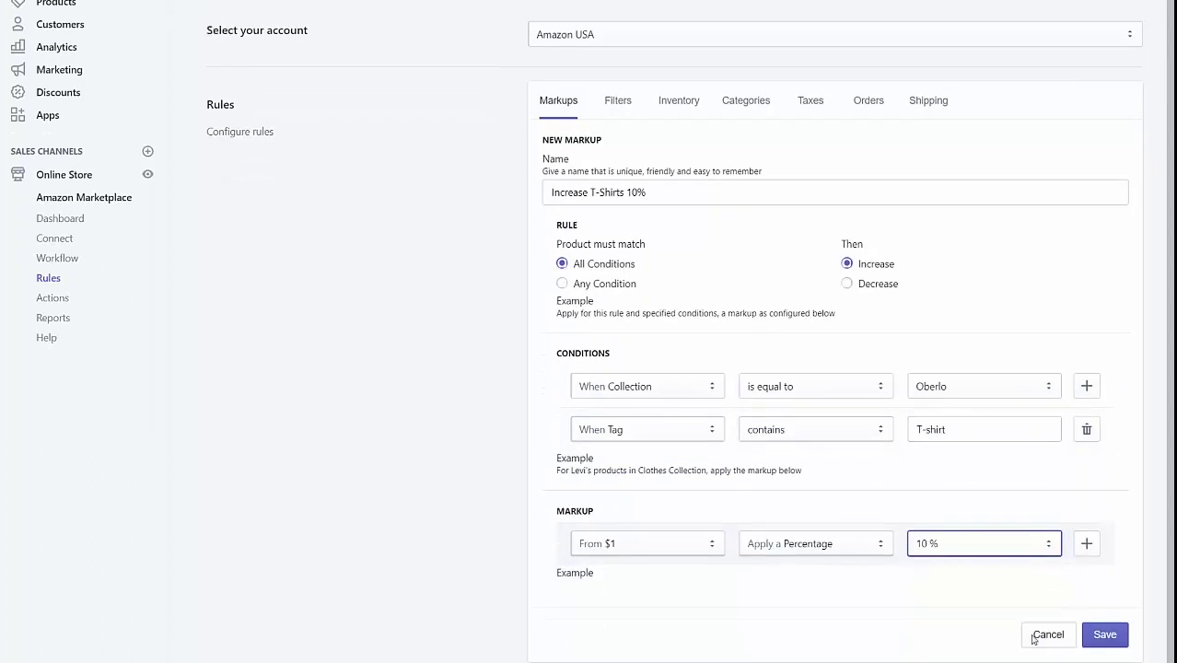
- Add a second markup tier applying 5 % from $10 and save the markup rule
click(1086, 485)
click(644, 526)
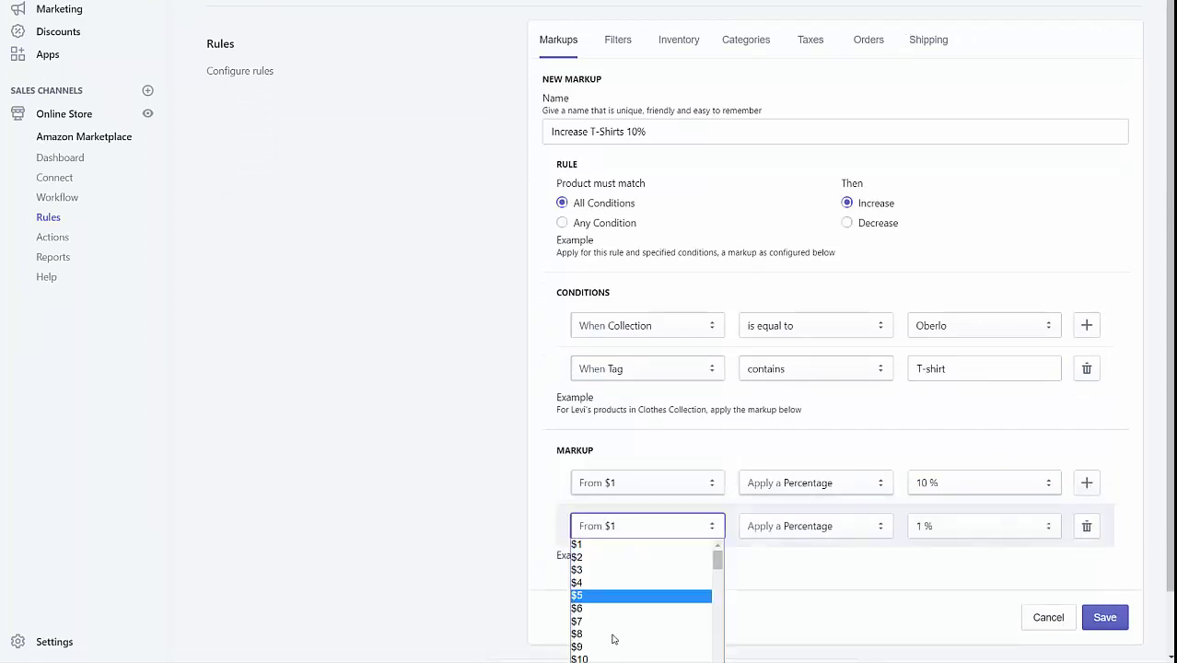
scroll(612, 636, down, 1)
click(626, 642)
click(1036, 532)
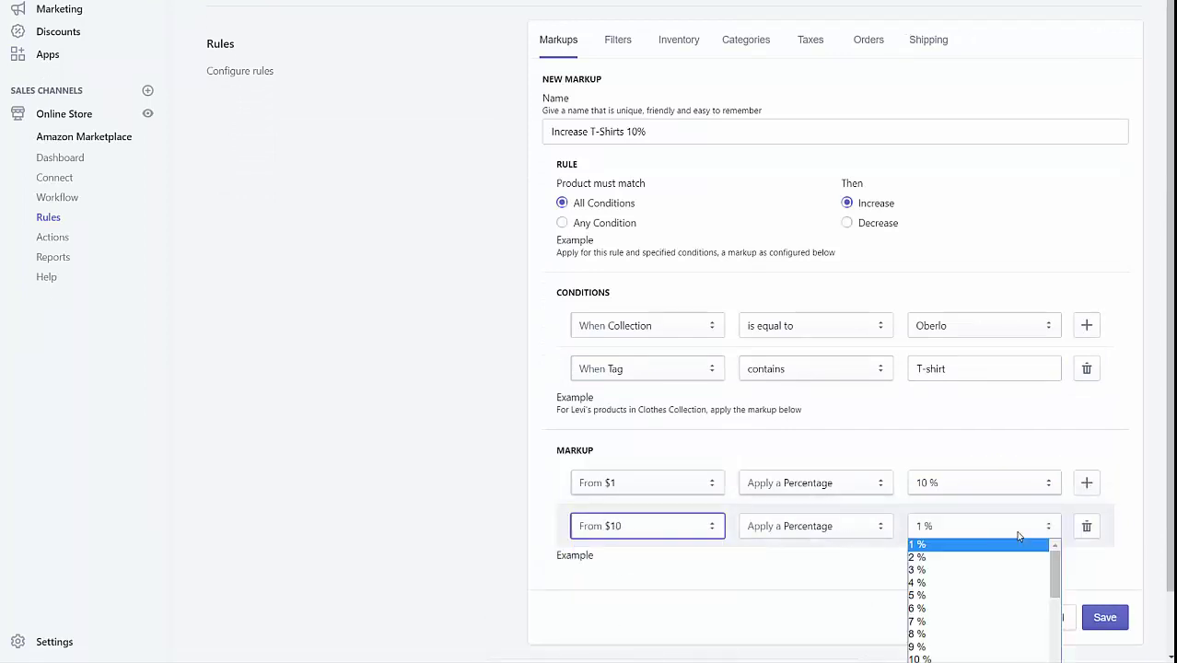
click(1004, 598)
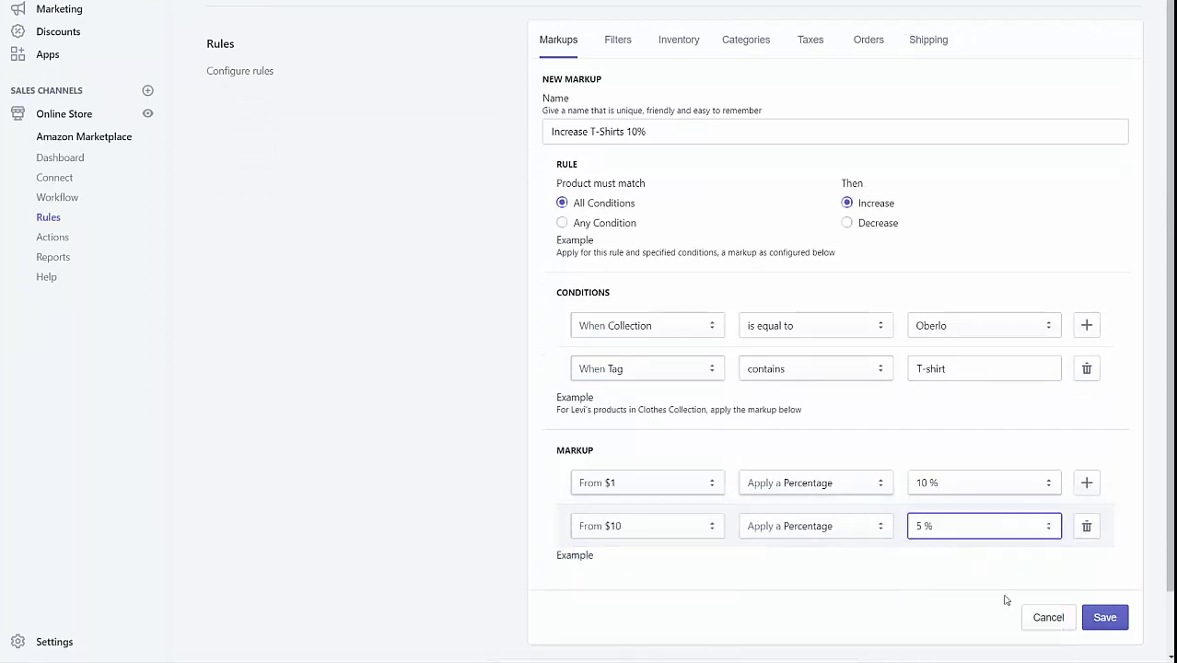
click(1101, 612)
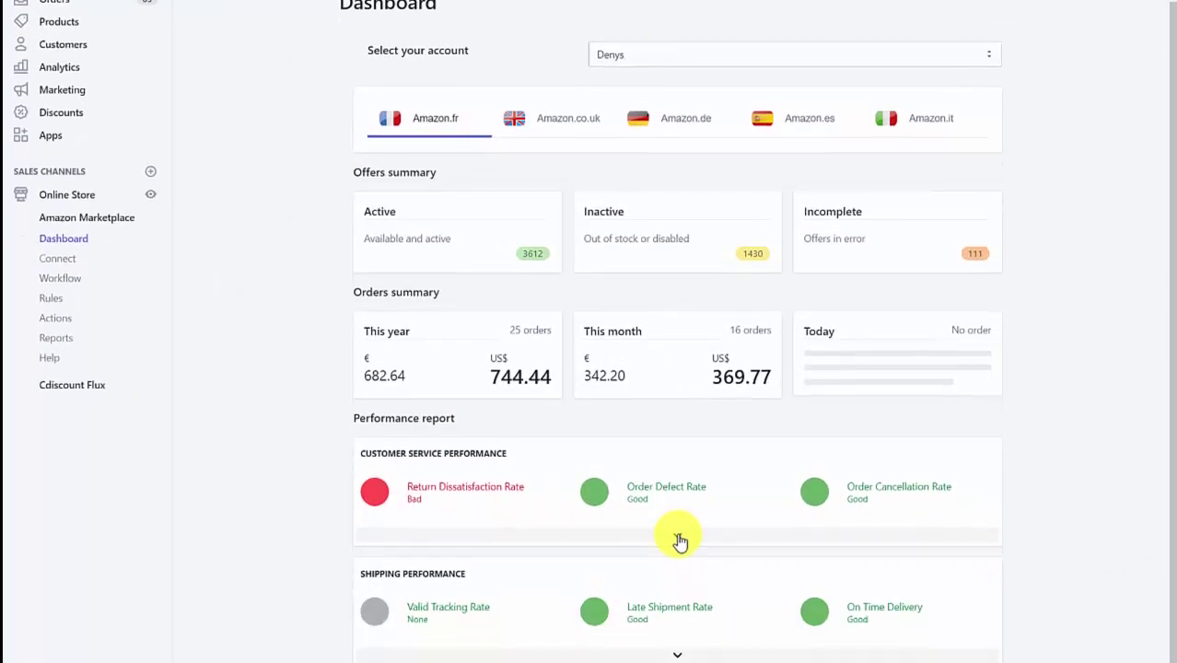
- Expand the customer service performance report on the dashboard and view the Amazon.co.uk marketplace
click(679, 625)
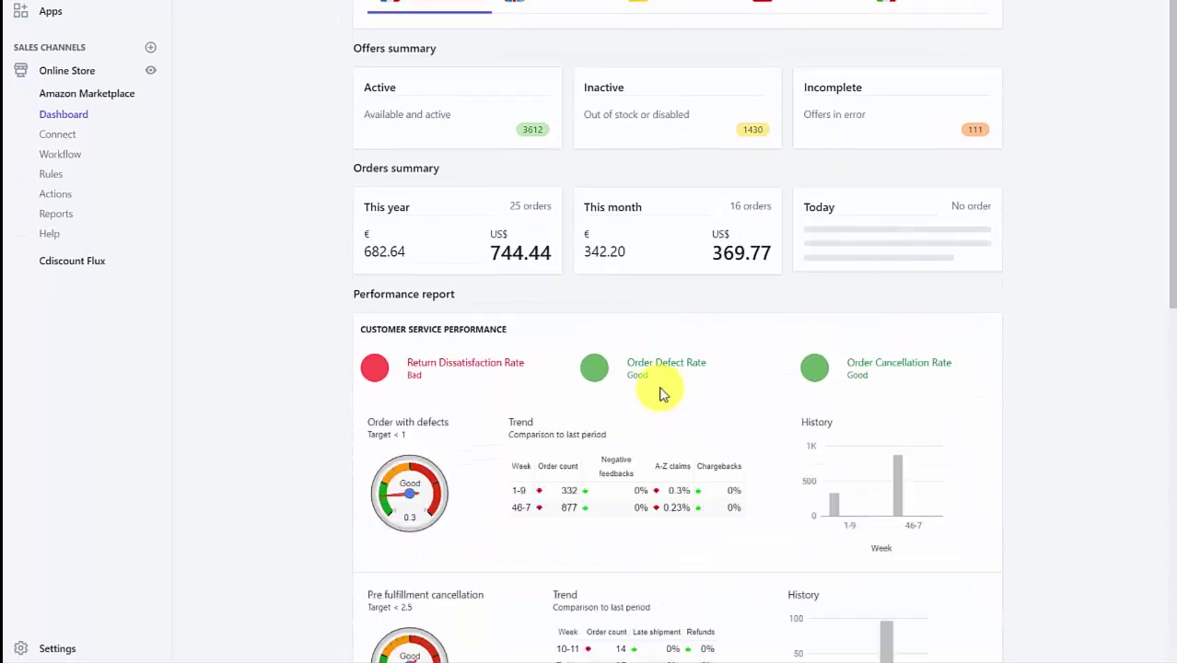
click(575, 5)
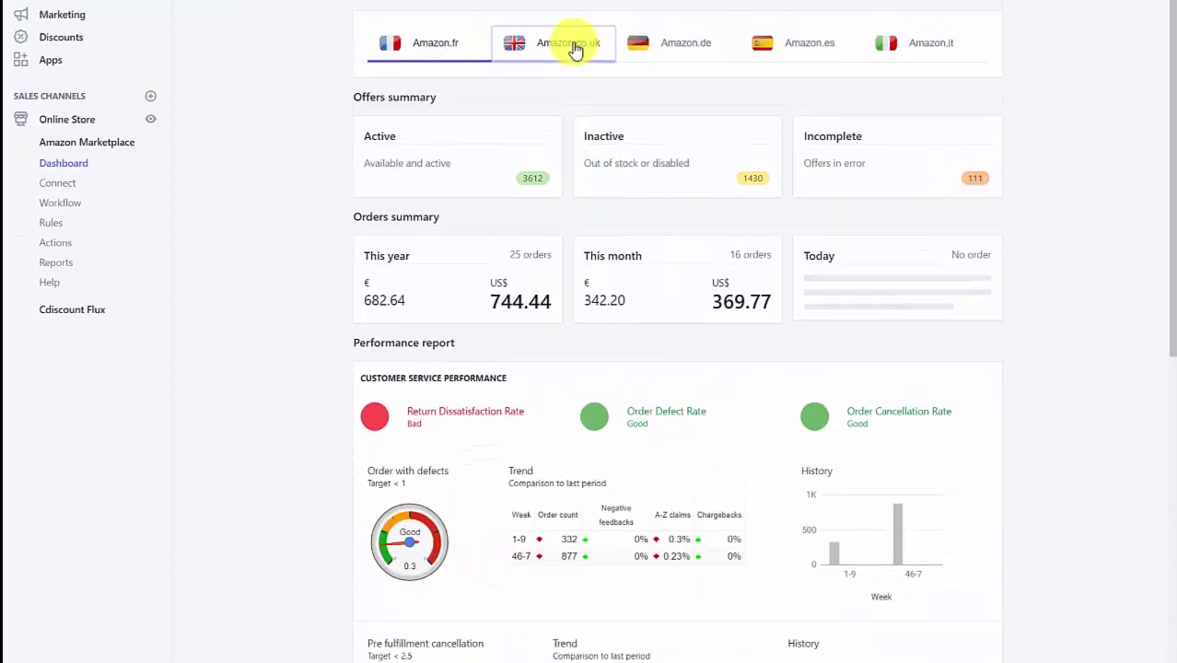
click(677, 210)
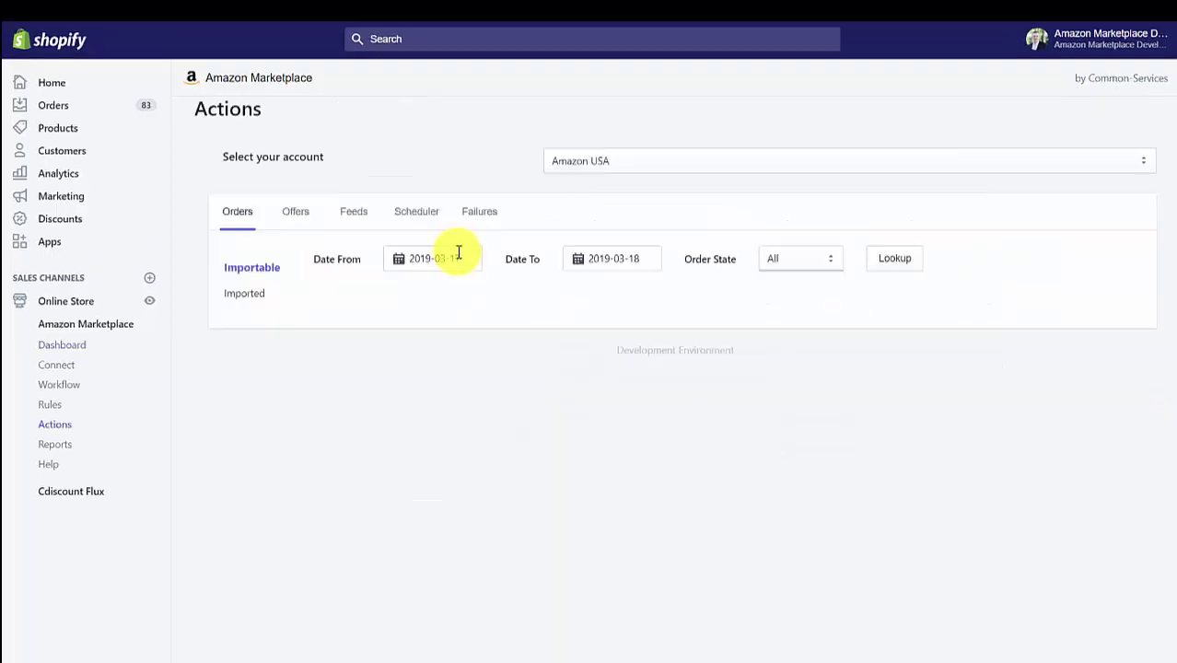
- Look up importable Amazon USA orders of all states with both start and end dates set to 2019-02-01
click(450, 261)
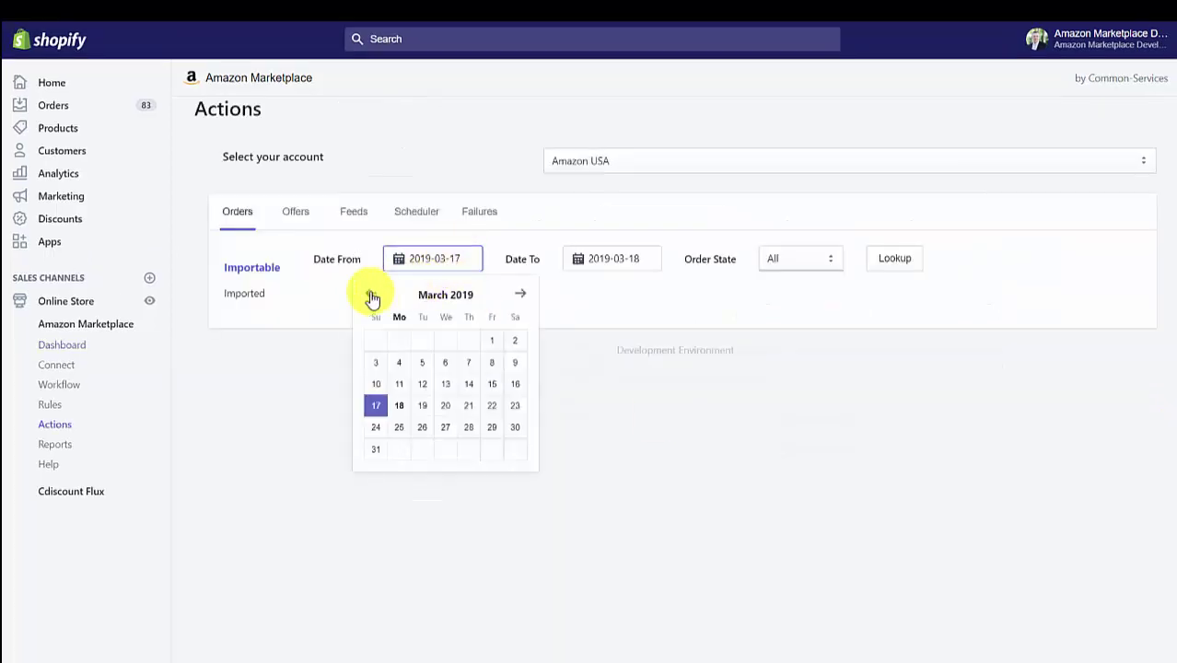
click(371, 294)
click(492, 345)
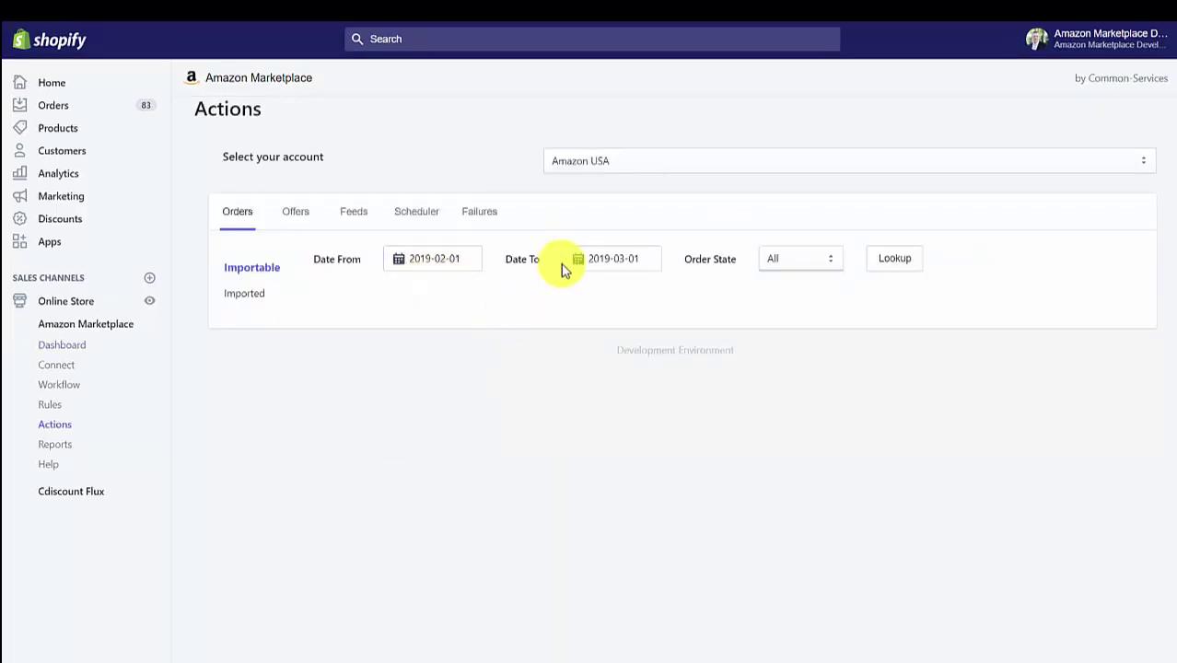
click(636, 260)
click(551, 294)
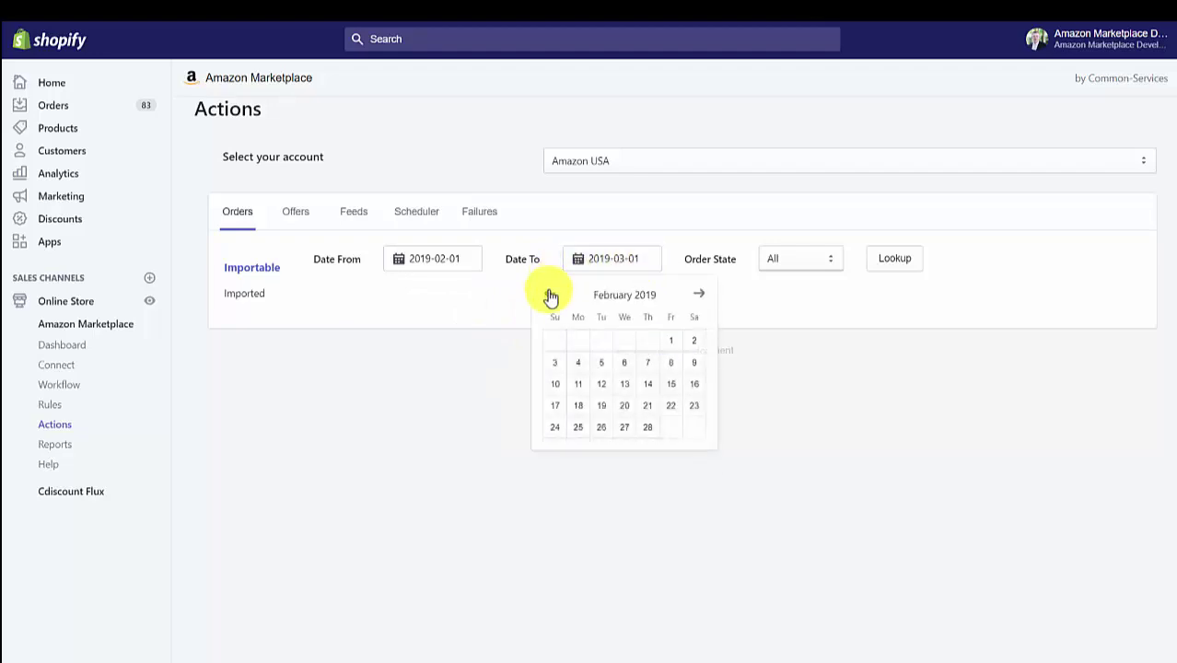
click(671, 341)
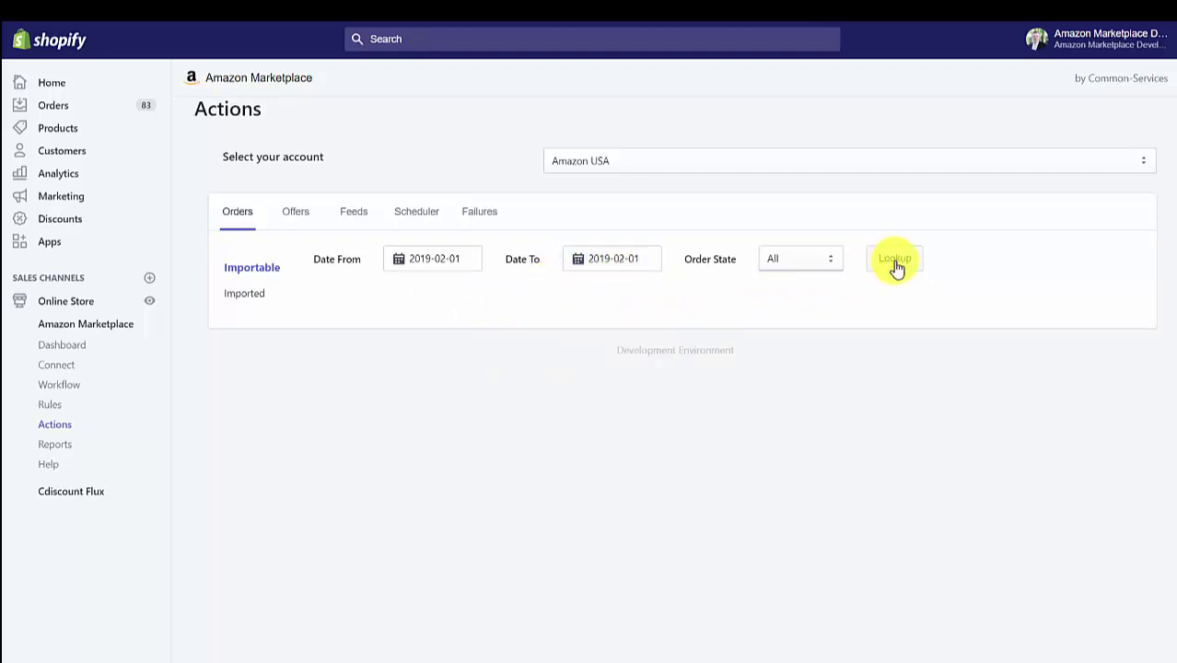
click(894, 263)
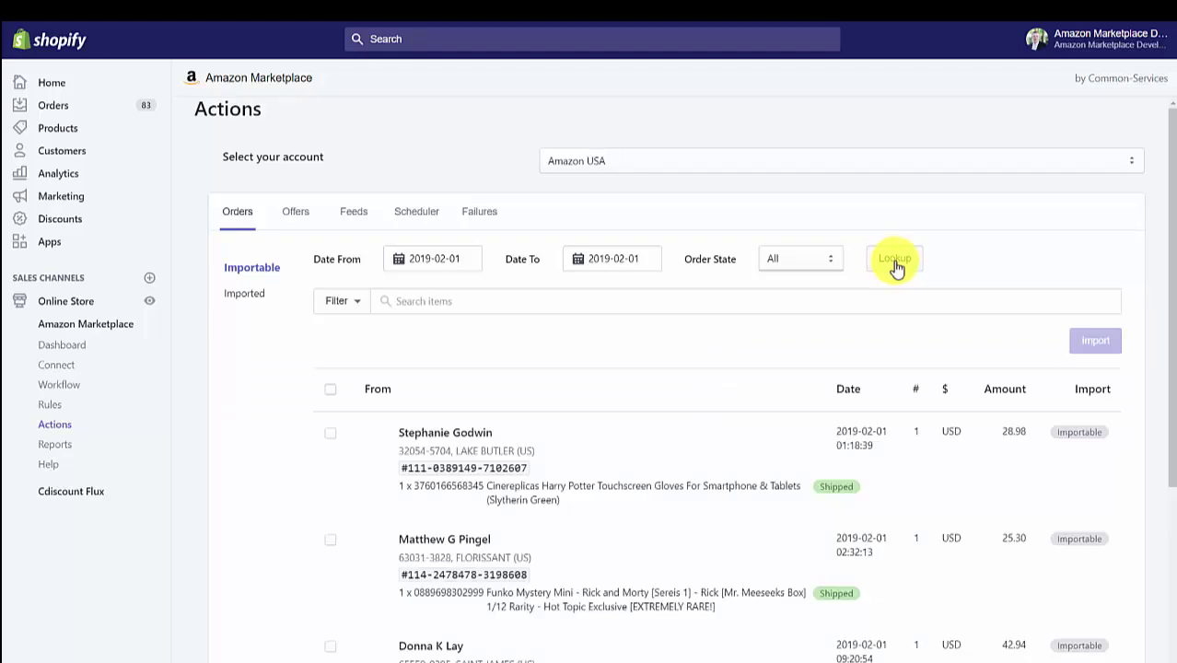
- Select the first three importable orders and import them, confirming the import
click(332, 434)
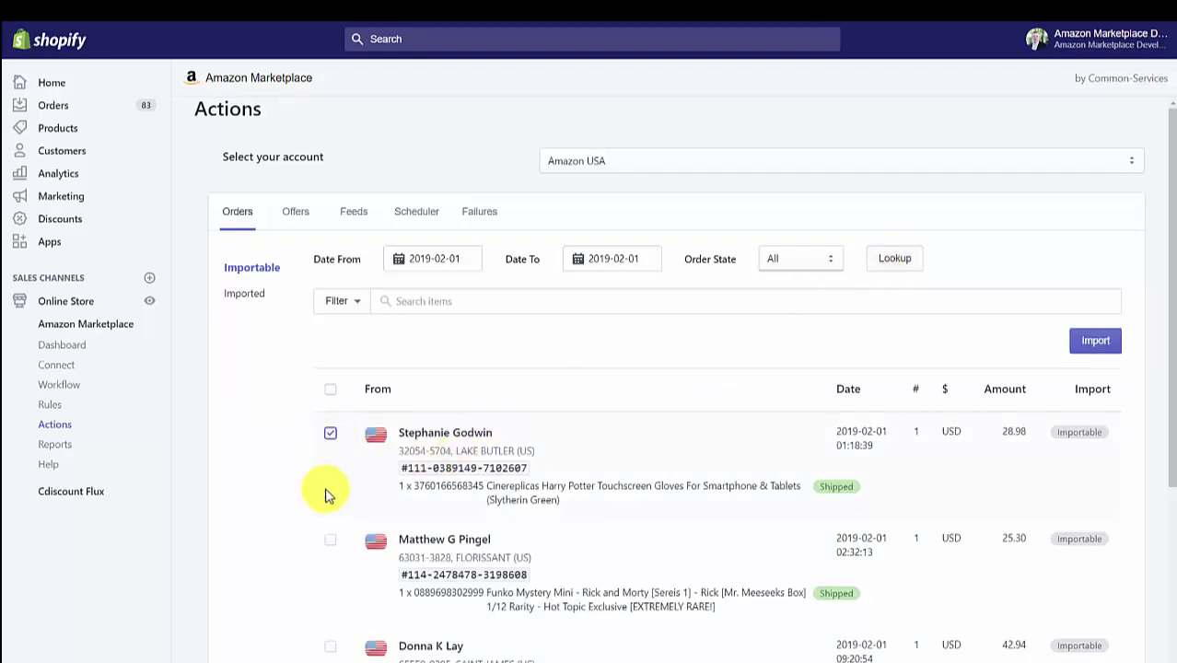
click(330, 541)
click(330, 646)
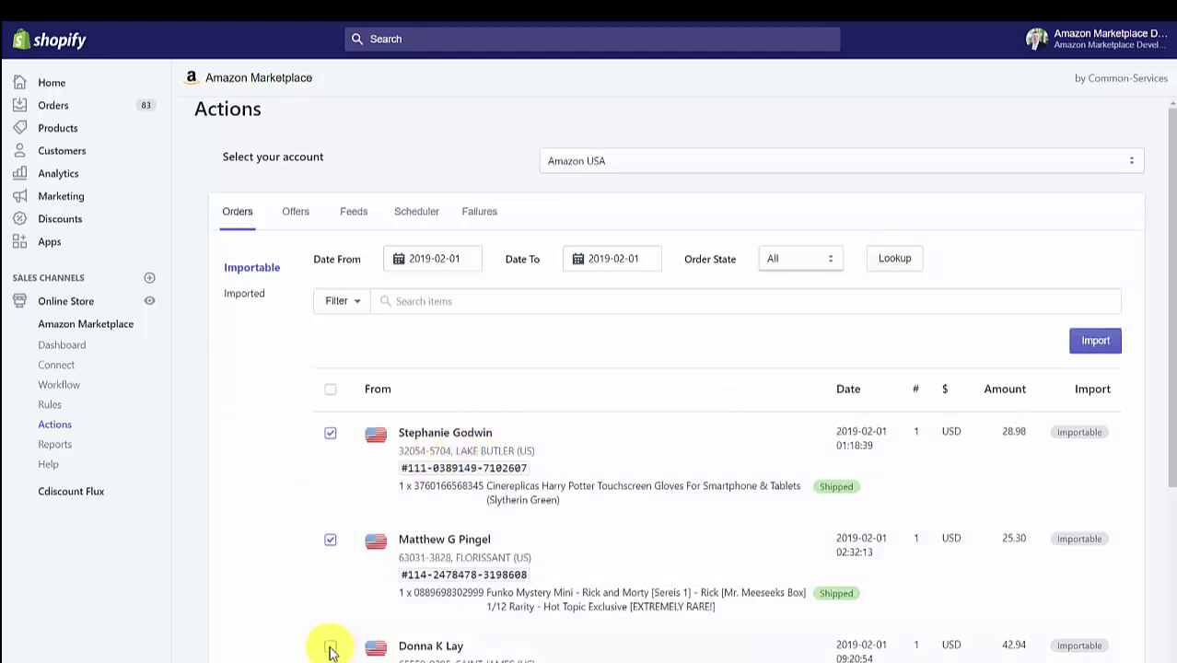
click(1113, 342)
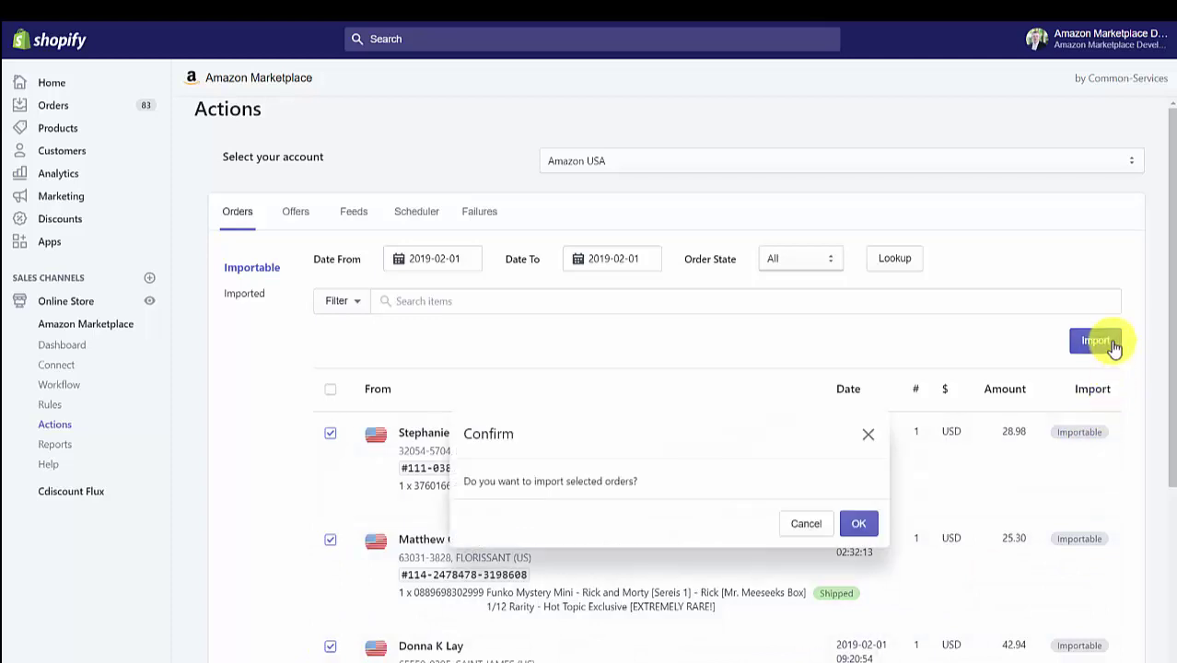
click(856, 527)
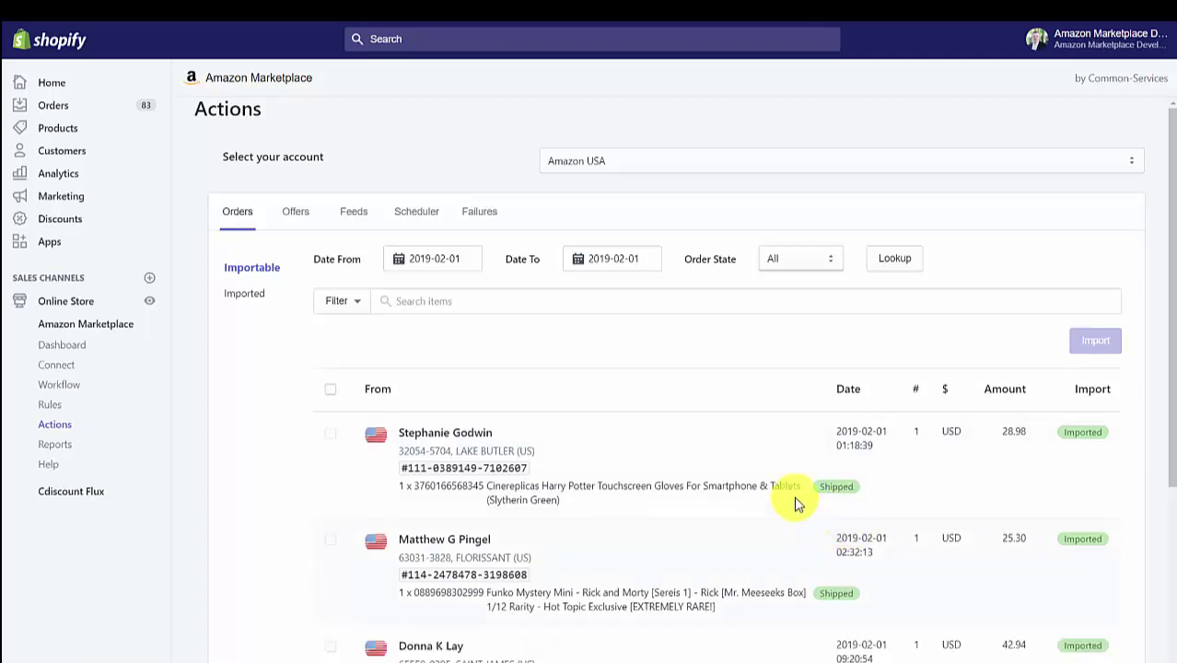
- Open the first imported order in the store from the imported orders list and examine its details and timeline
click(258, 298)
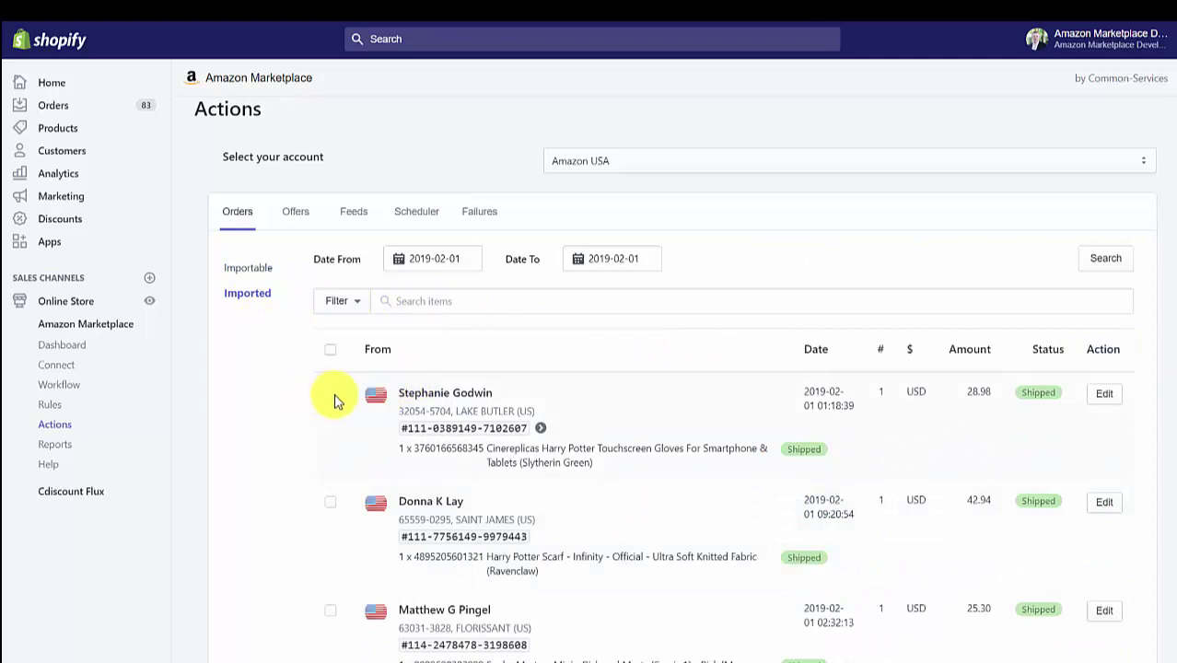
click(541, 430)
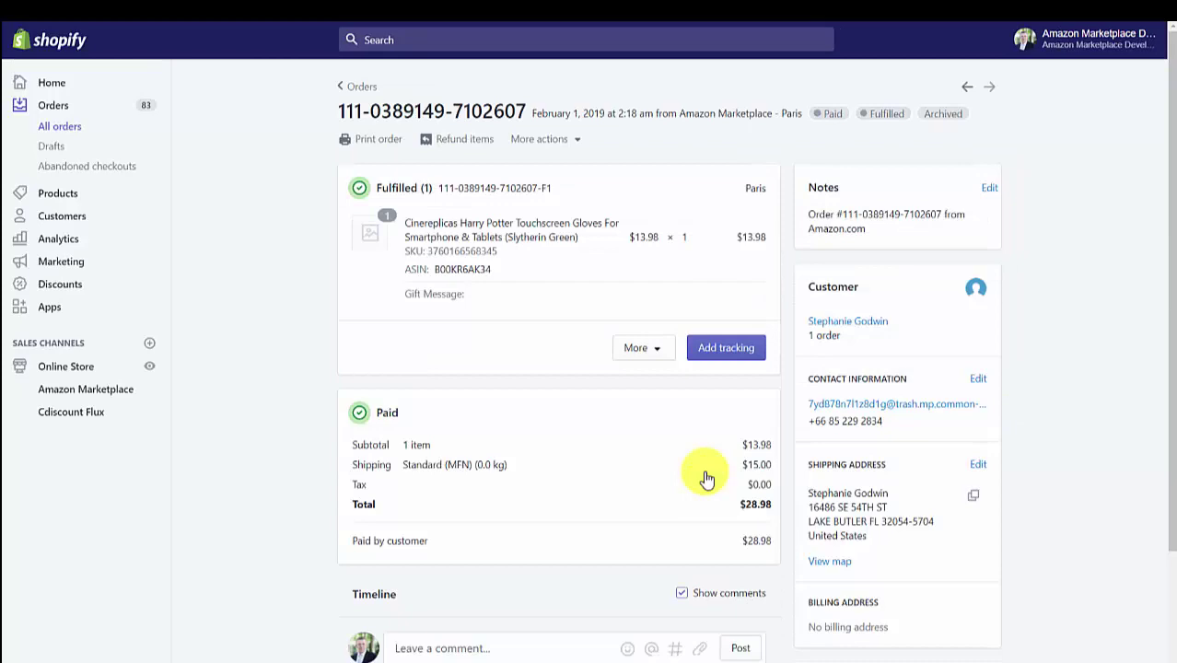
scroll(704, 477, down, 5)
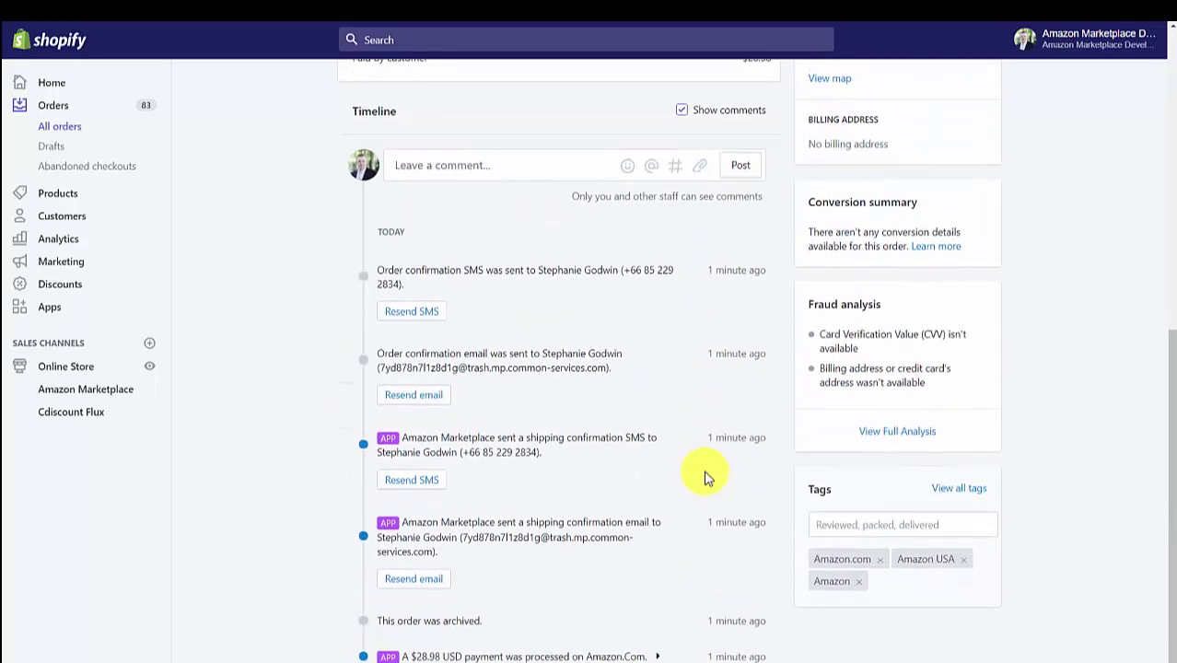
scroll(705, 477, up, 5)
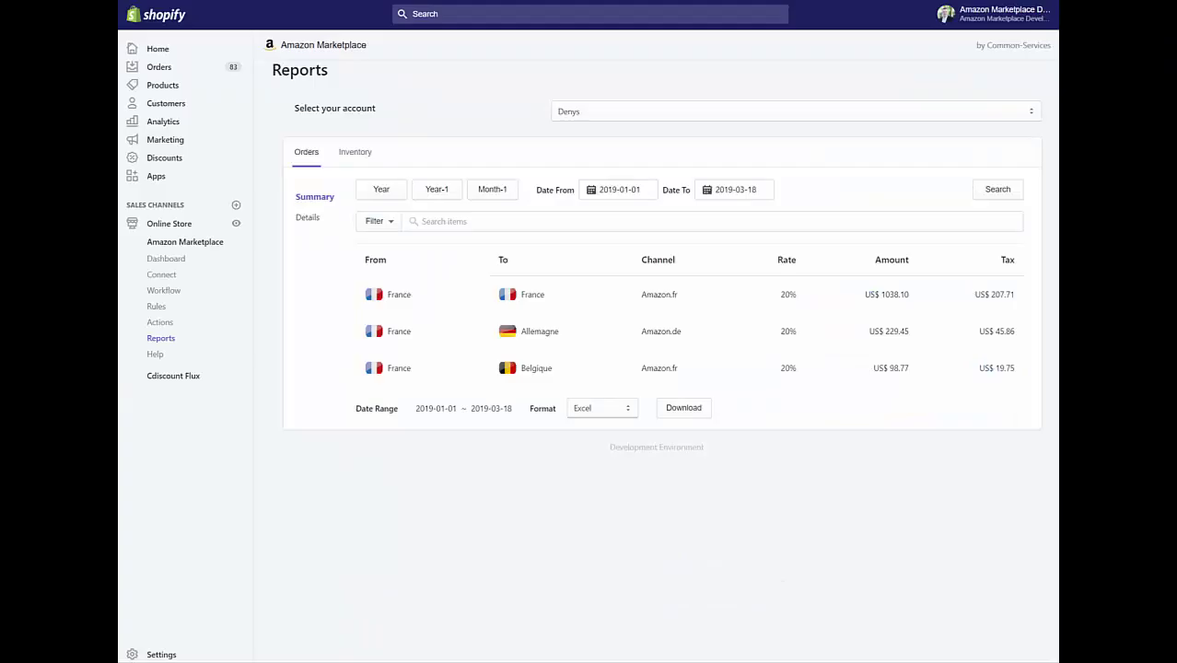
- Review the orders report summary for the previous month and the current year, and open the first order from the detailed list
click(492, 192)
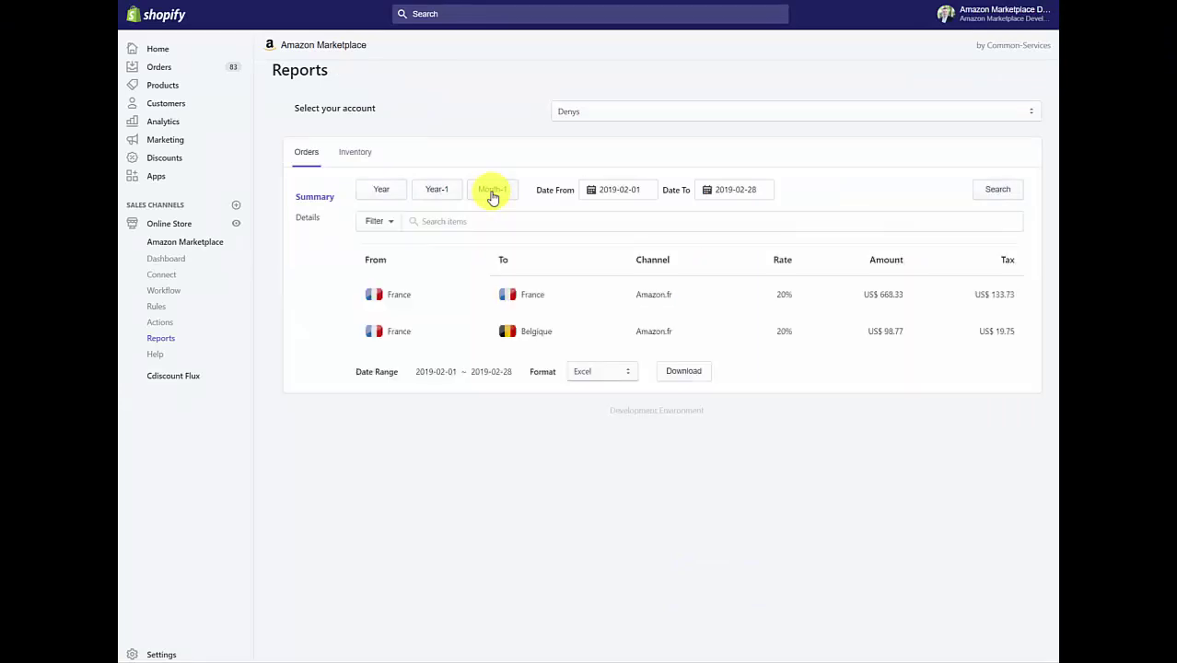
click(380, 193)
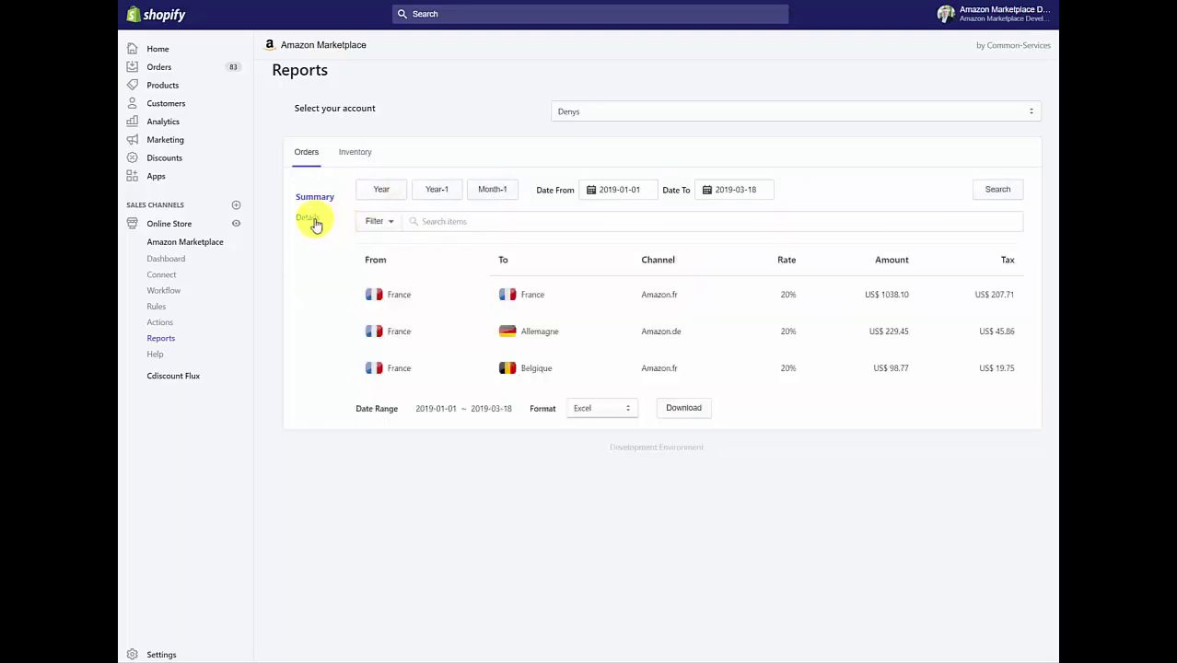
click(310, 218)
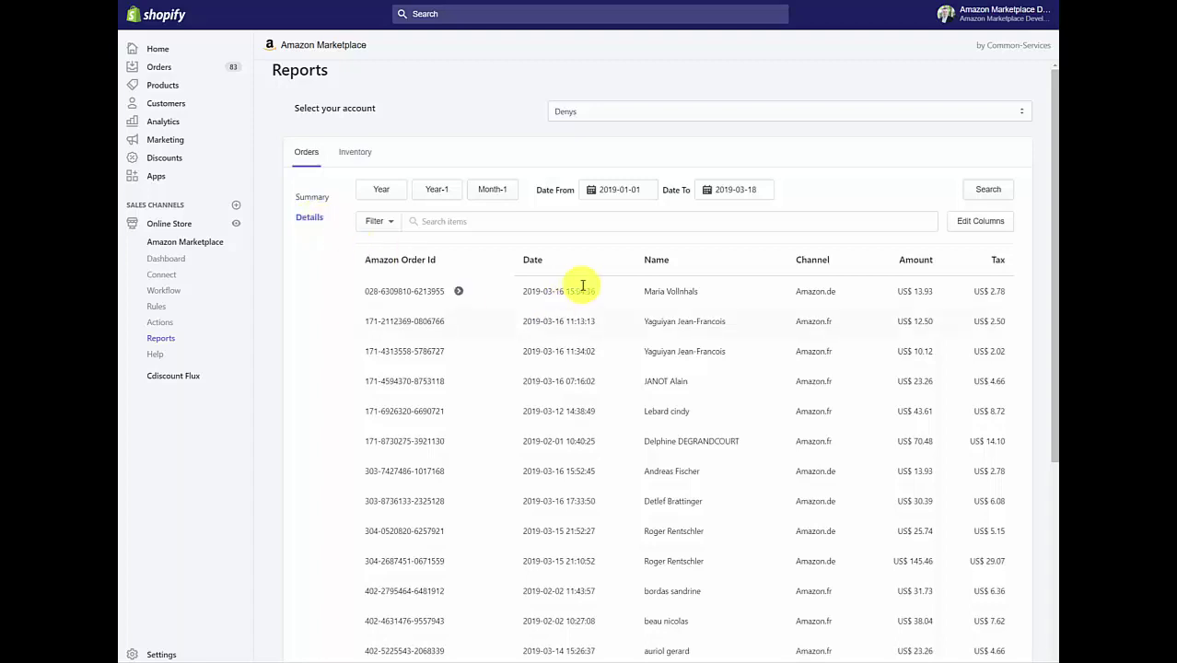
click(460, 293)
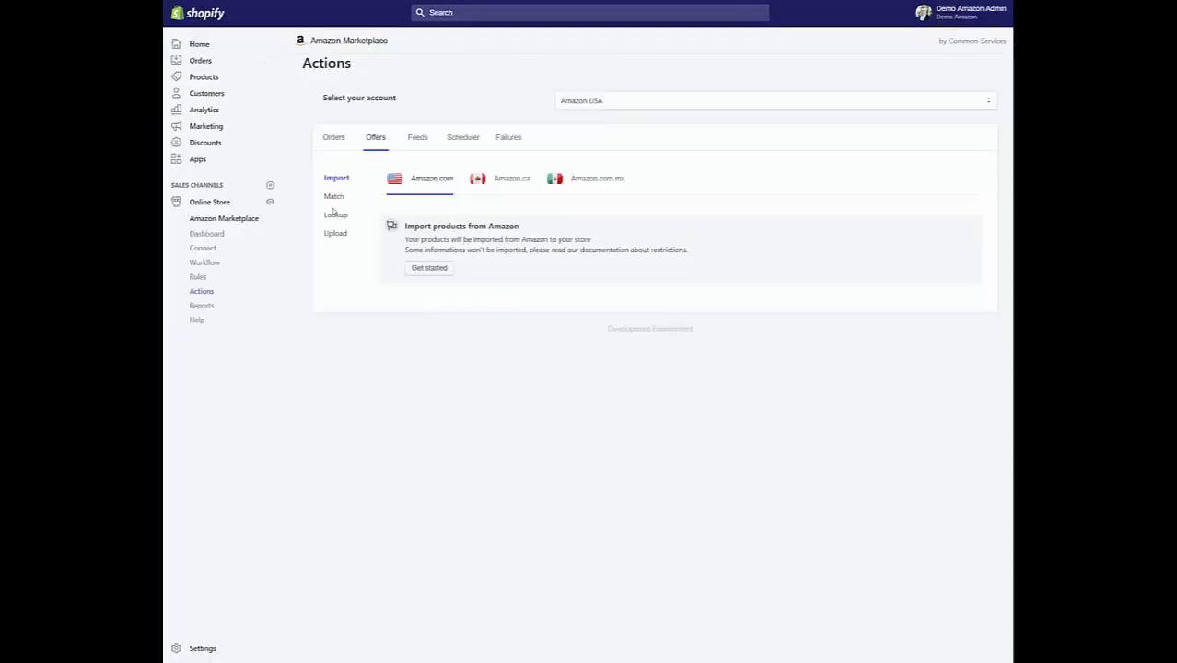
- Run the identical offers lookup for Amazon.com and select the DJI Phantom 4 Advanced drone with its preselected White (Standard) match
click(335, 215)
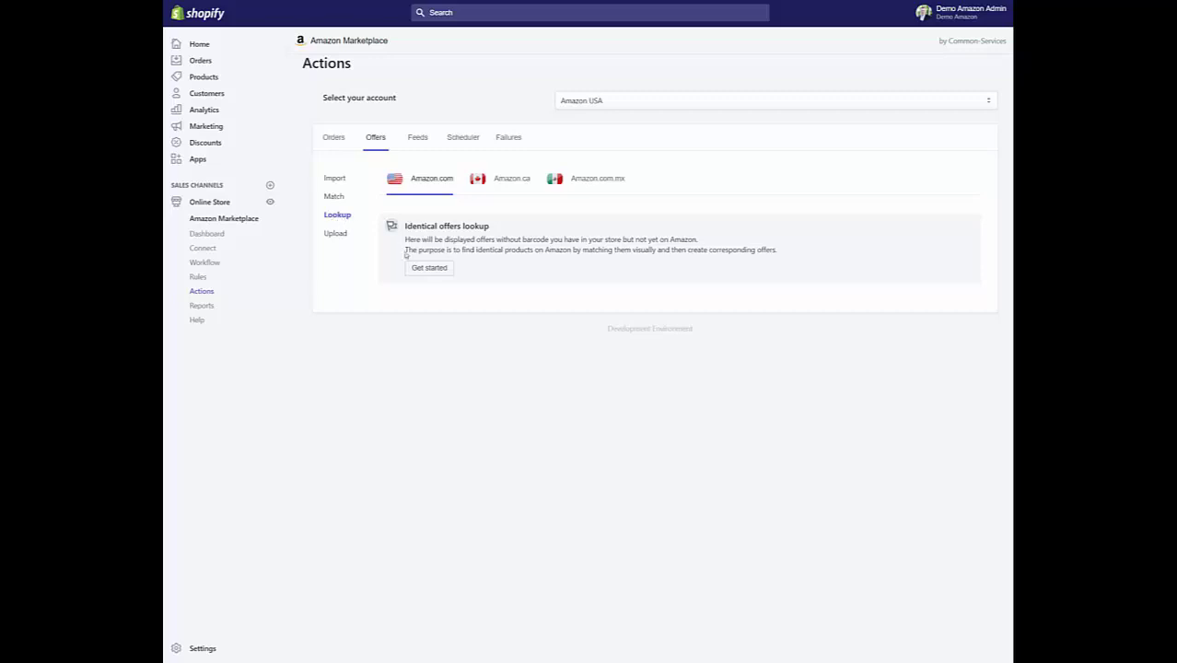
click(433, 270)
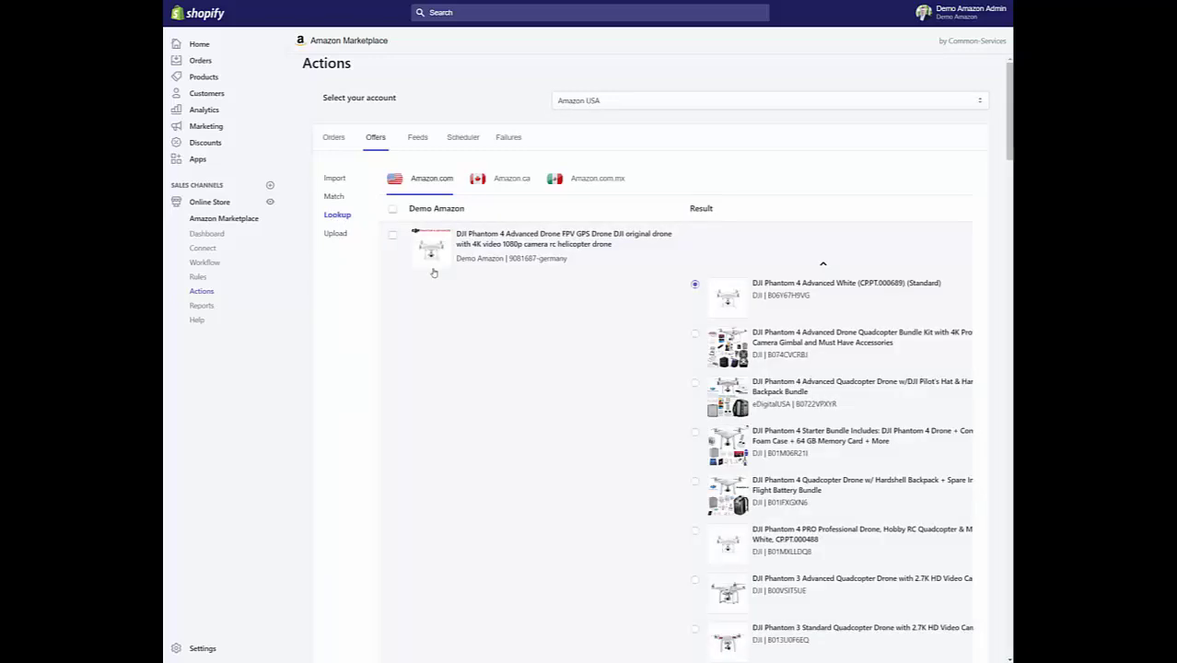
mouse_move(432, 265)
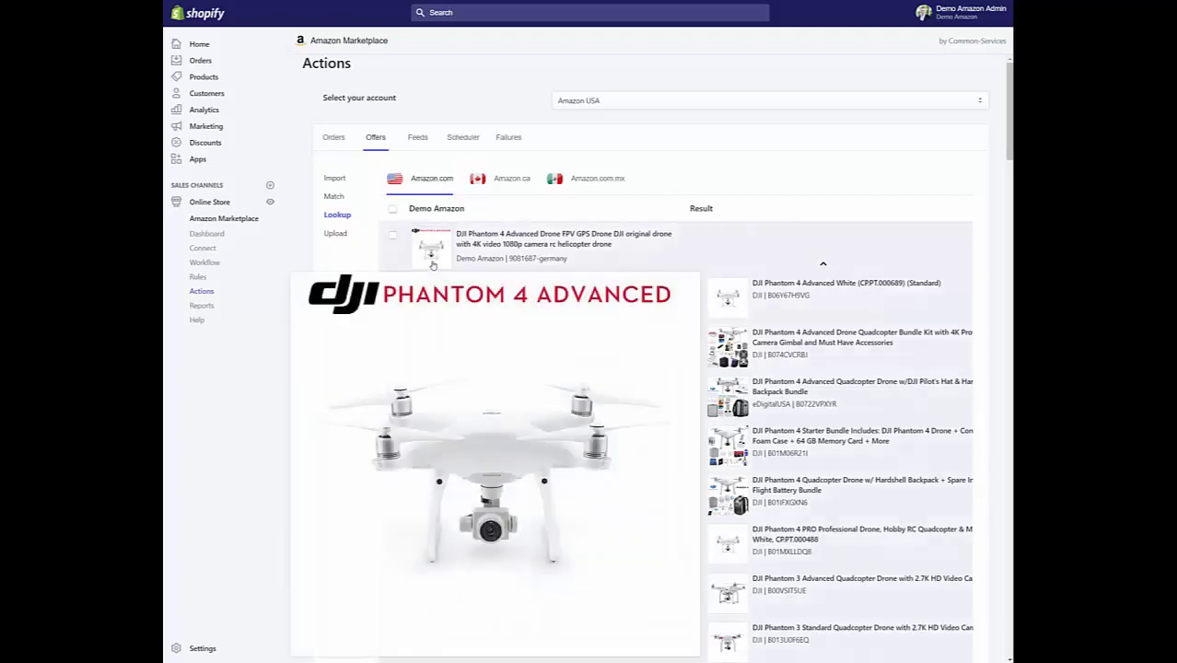
mouse_move(726, 297)
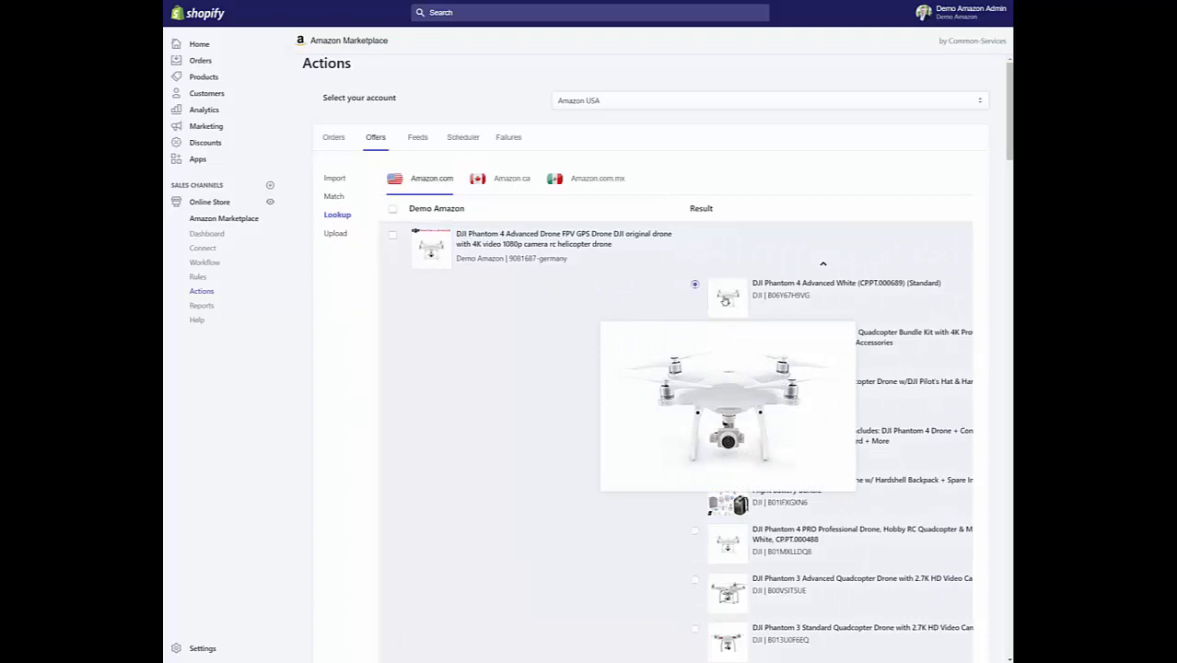
click(393, 237)
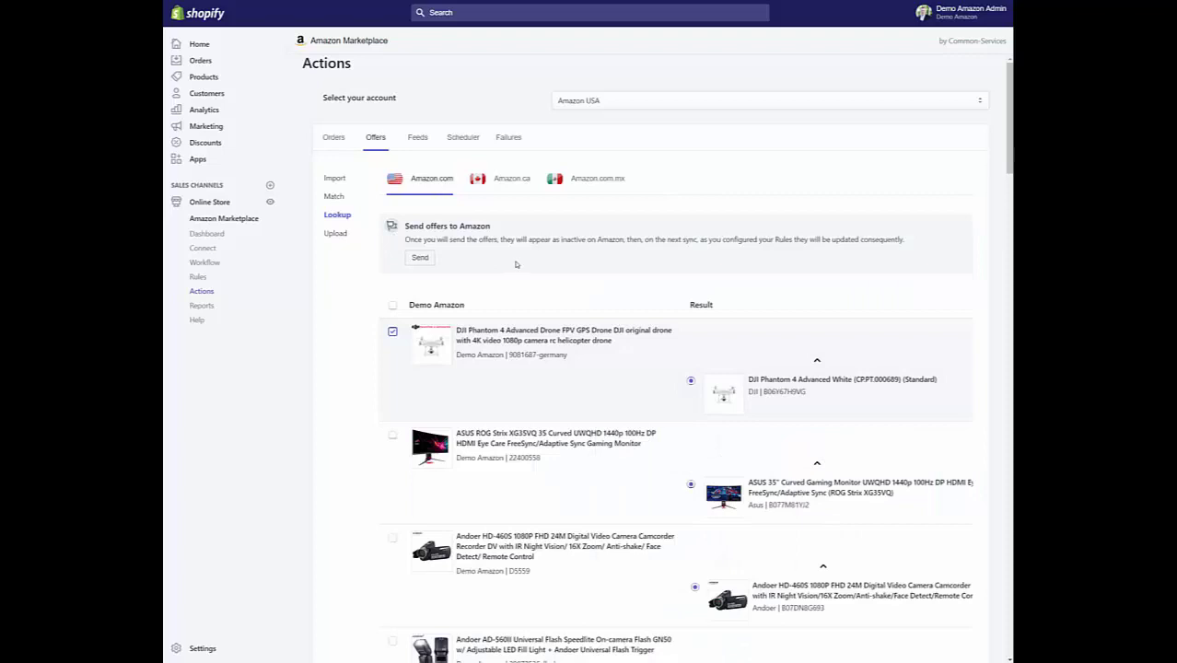
- Compare the ASUS ROG Strix monitor with its match, and select it plus the Andoer HD-460S camcorder and Andoer AD-560II flash offers
scroll(516, 264, down, 3)
mouse_move(440, 313)
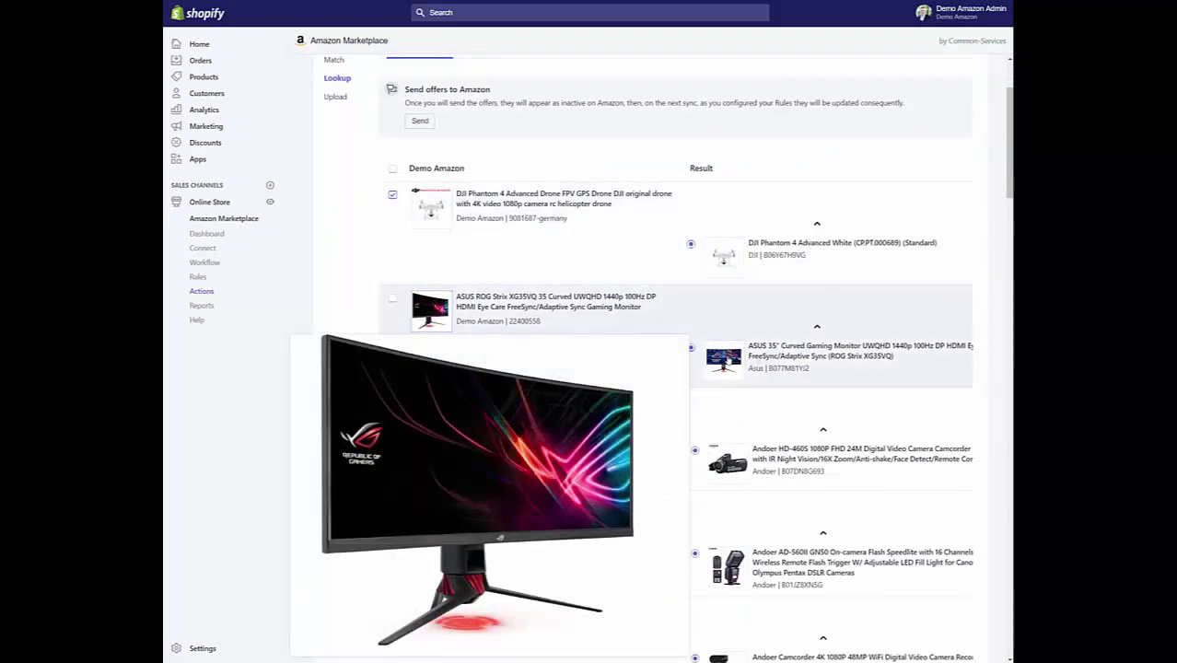
mouse_move(729, 360)
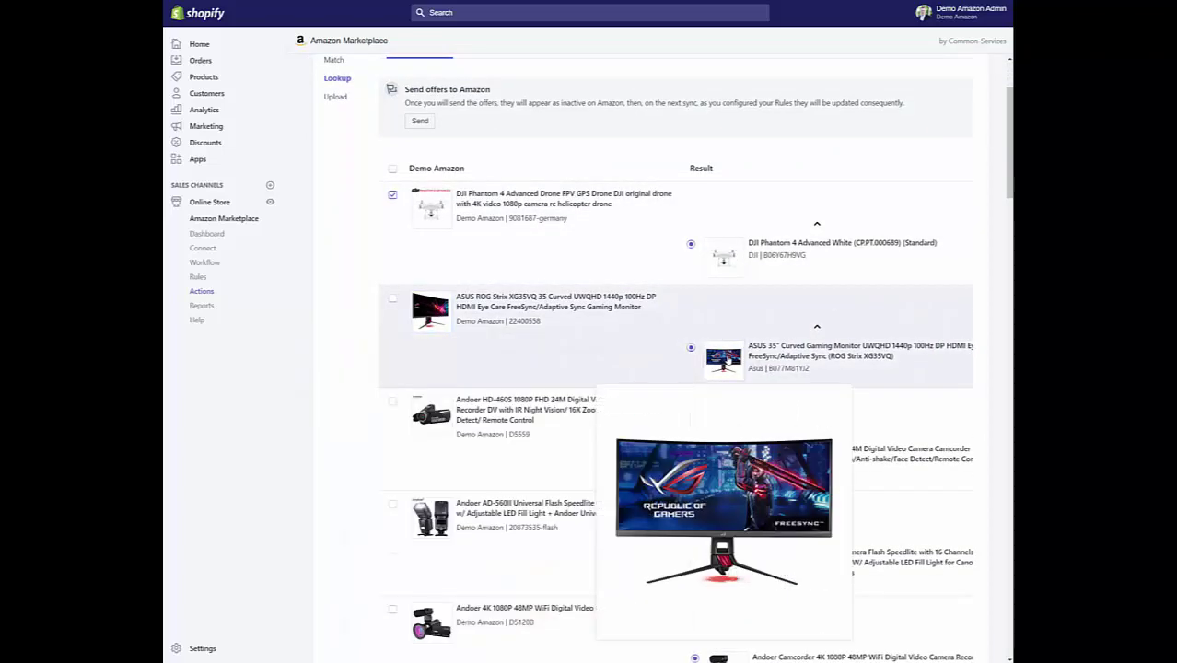
click(392, 298)
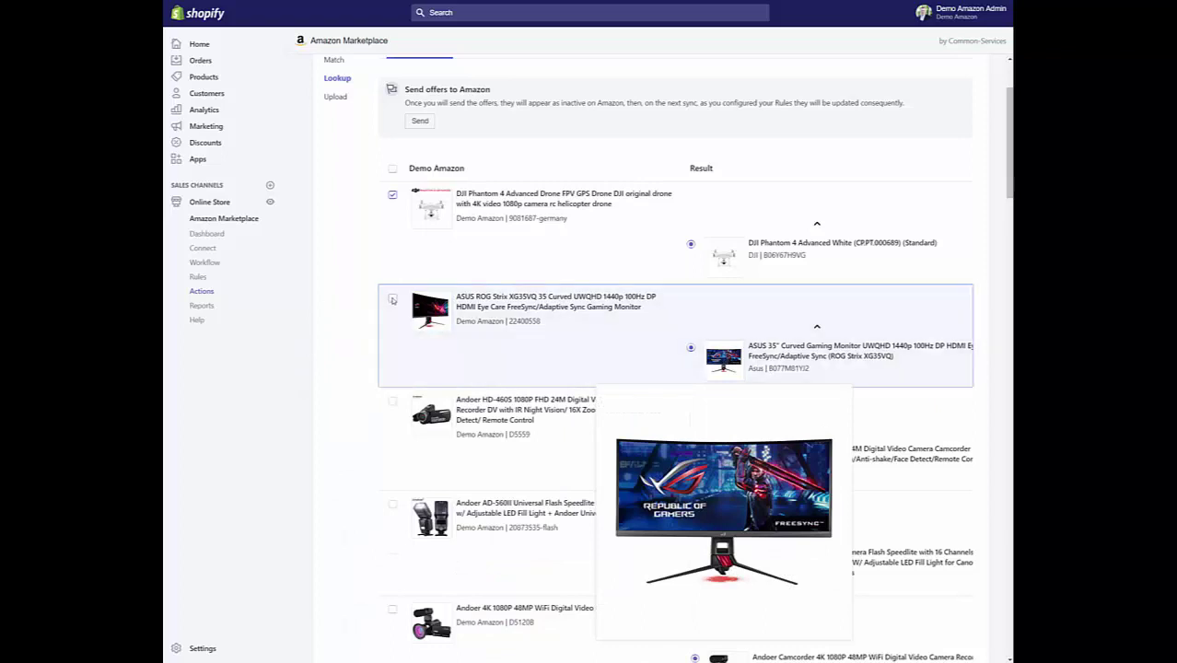
click(392, 402)
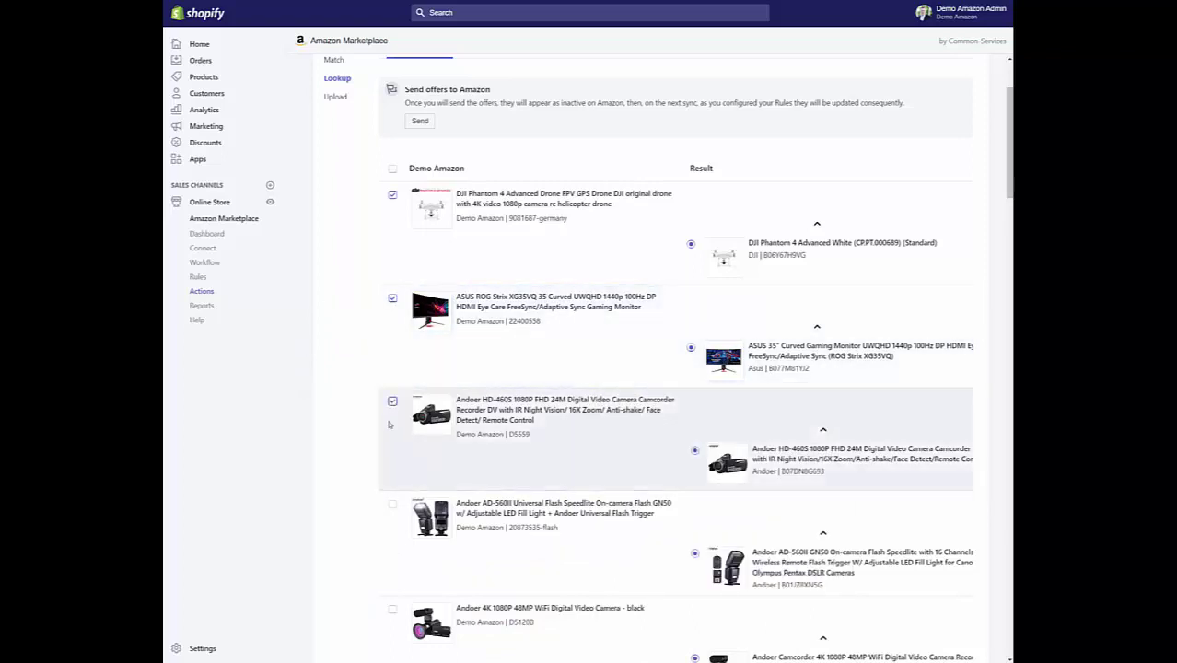
click(392, 505)
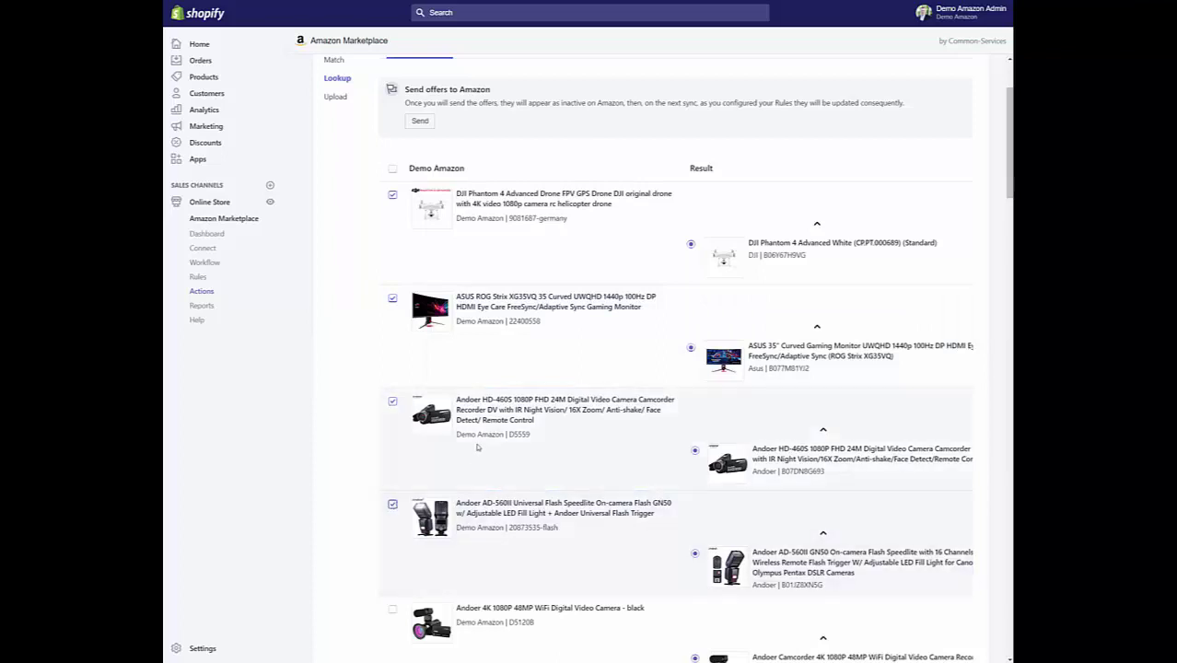
- Match the Andoer 4K WiFi video camera to the camcorder with the 0.39X wide angle macro lens and select that offer
scroll(477, 447, down, 3)
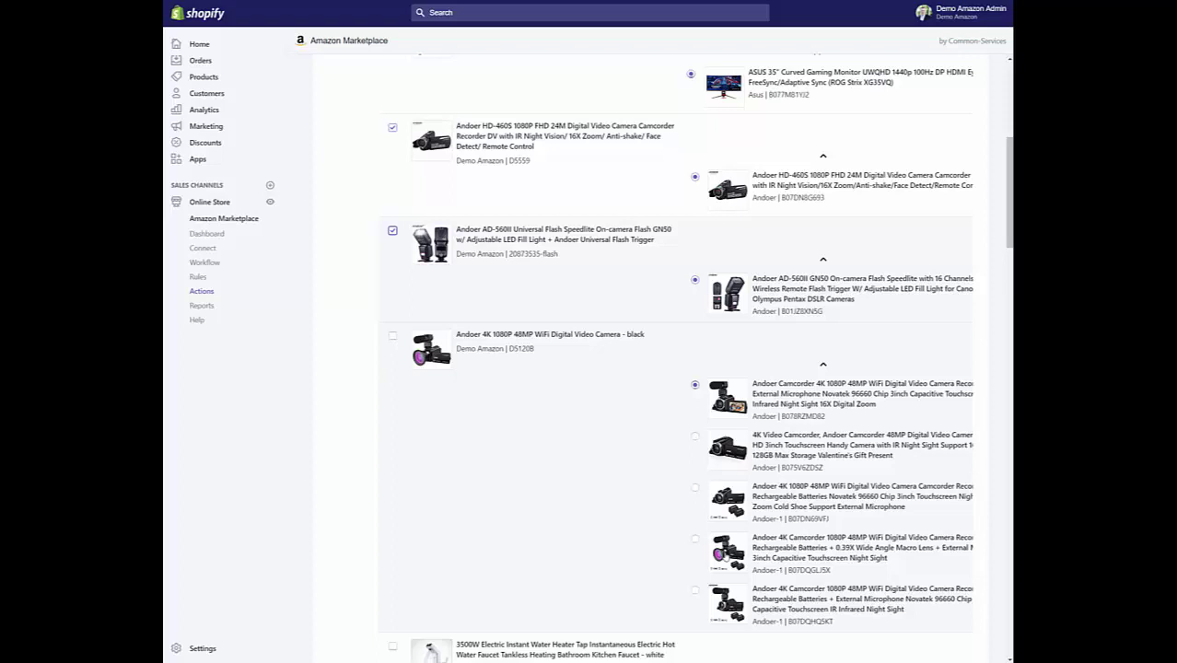
mouse_move(725, 552)
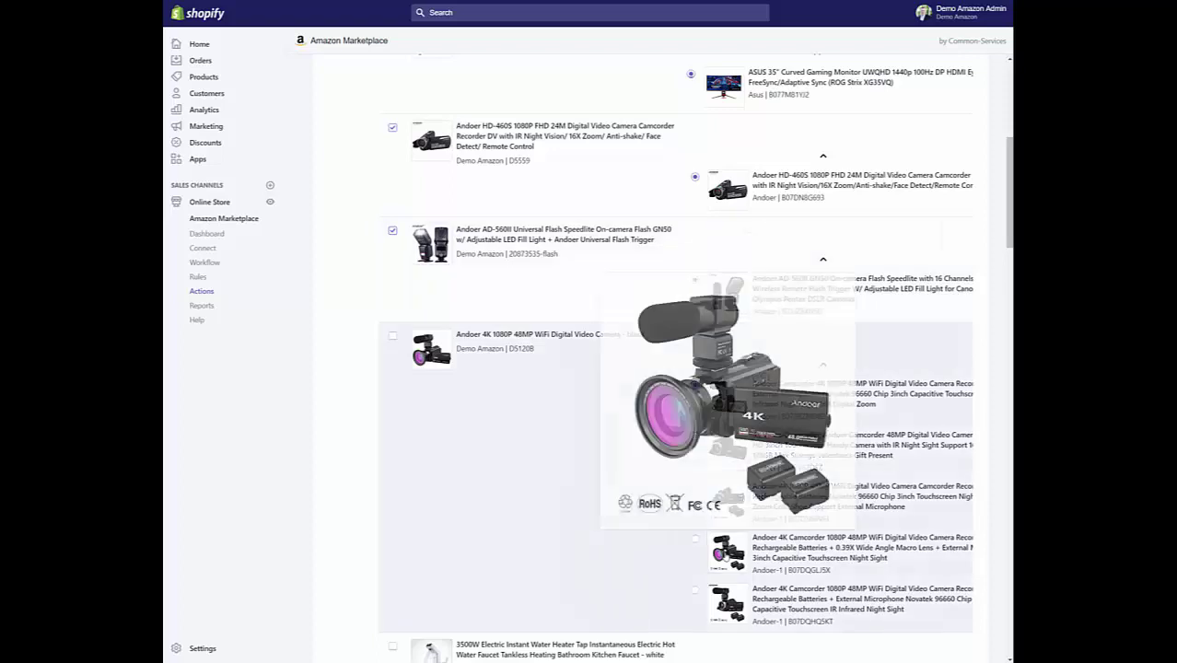
click(694, 539)
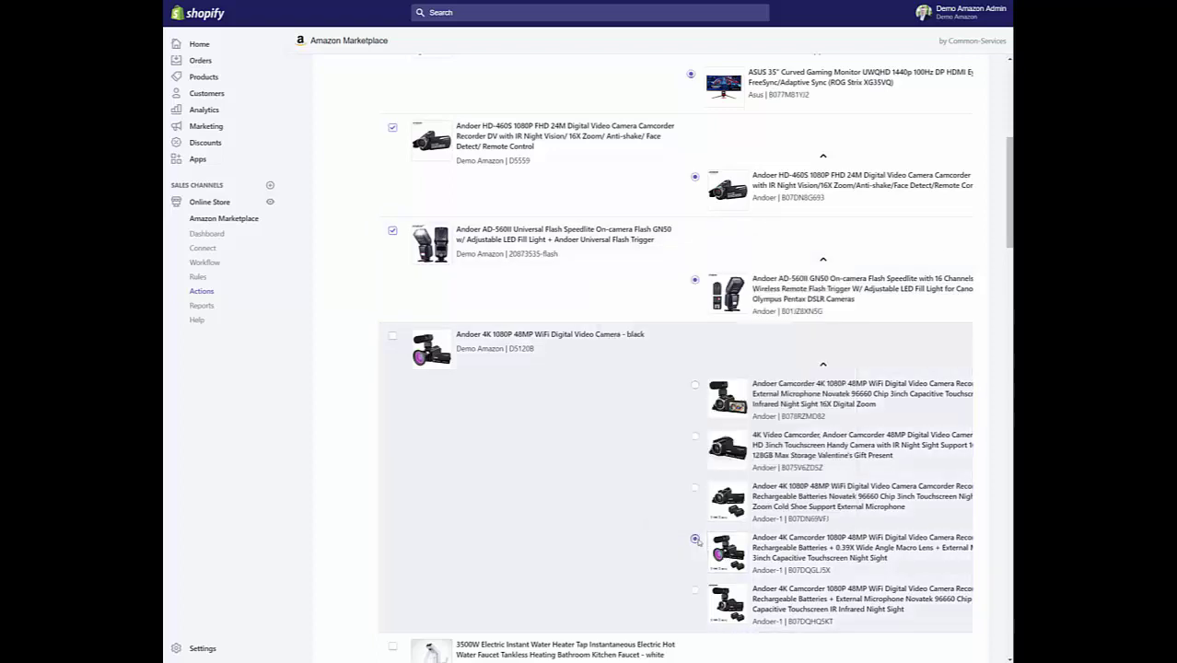
click(393, 337)
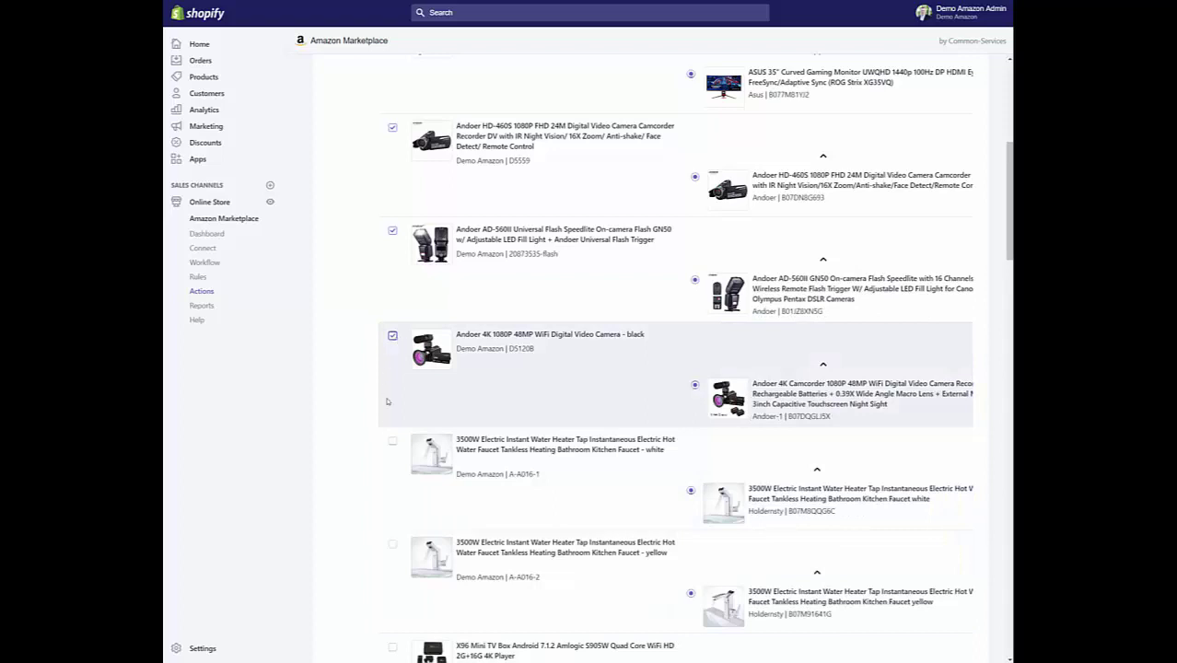
- Select the white and yellow water heater faucets, X96 Mini TV Box, SYMA X8 PRO drone and NUX MG-200 guitar processor offers
click(394, 444)
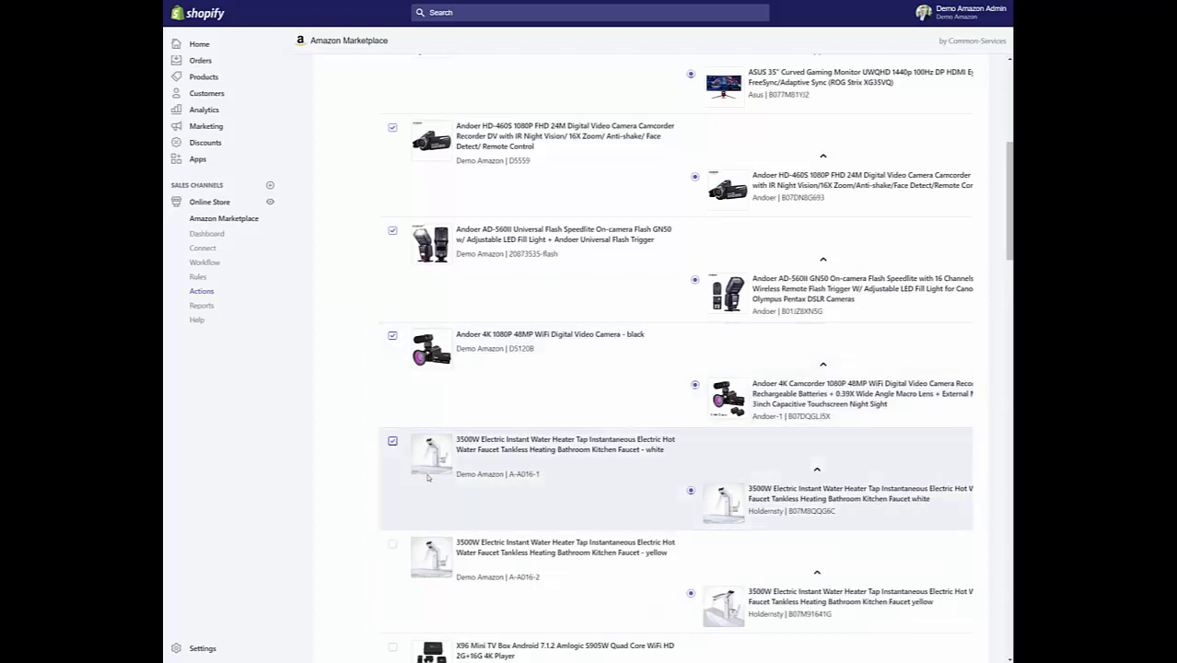
click(394, 545)
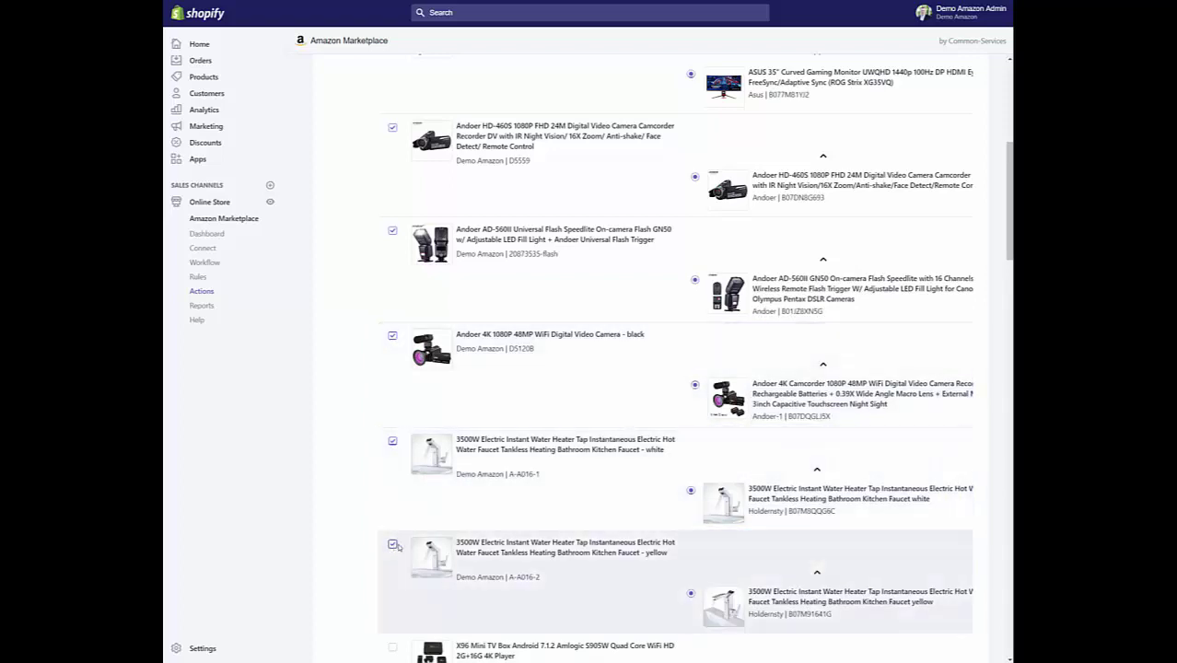
scroll(461, 548, down, 2)
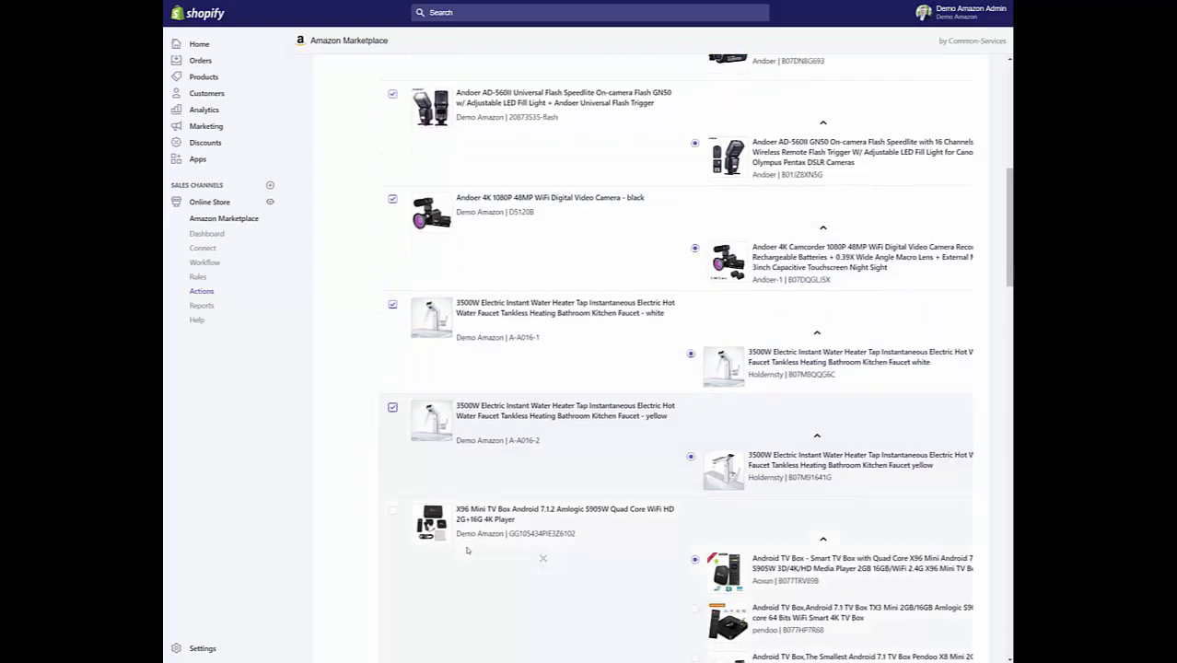
click(393, 512)
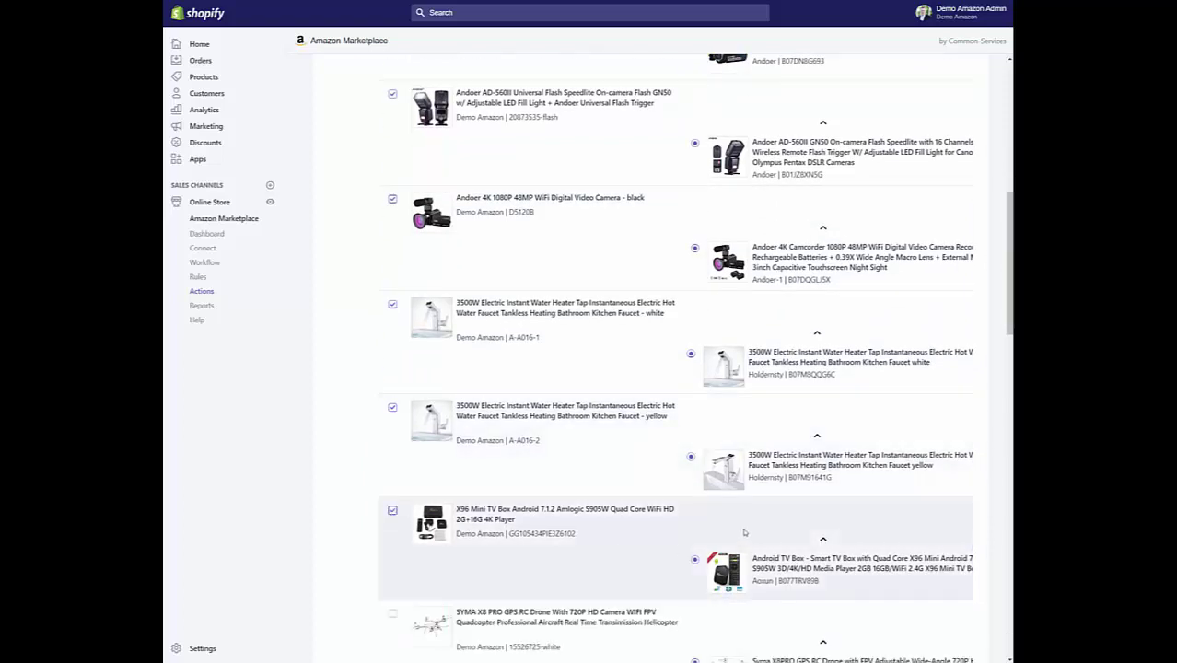
click(393, 614)
scroll(638, 605, down, 2)
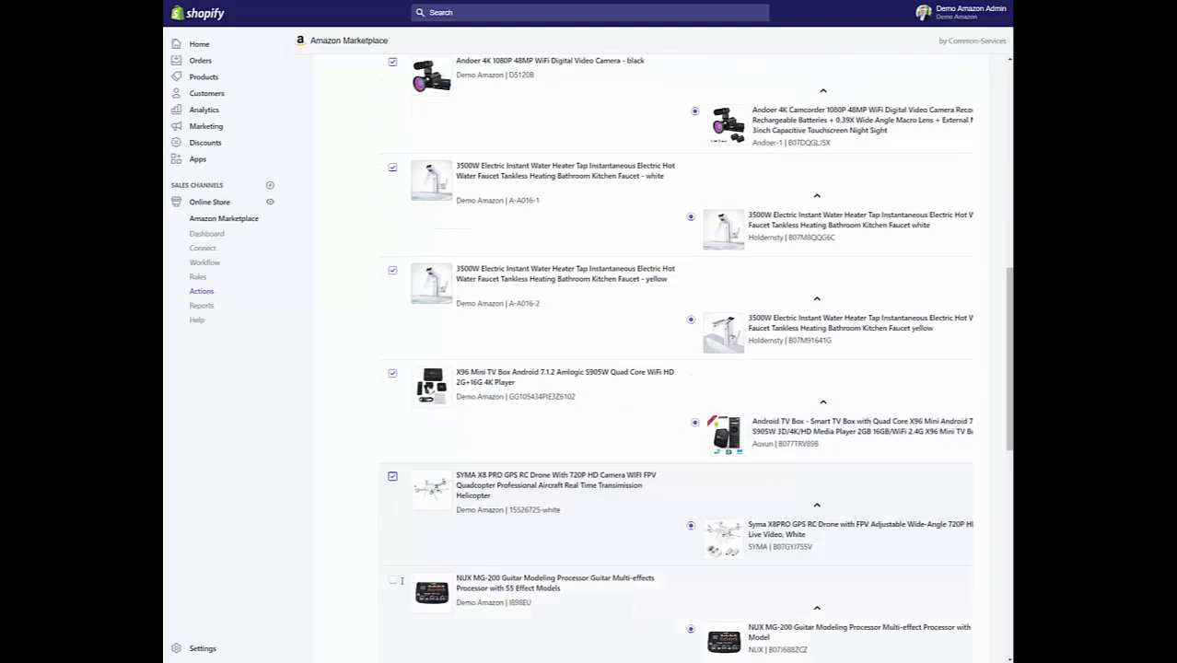
click(393, 581)
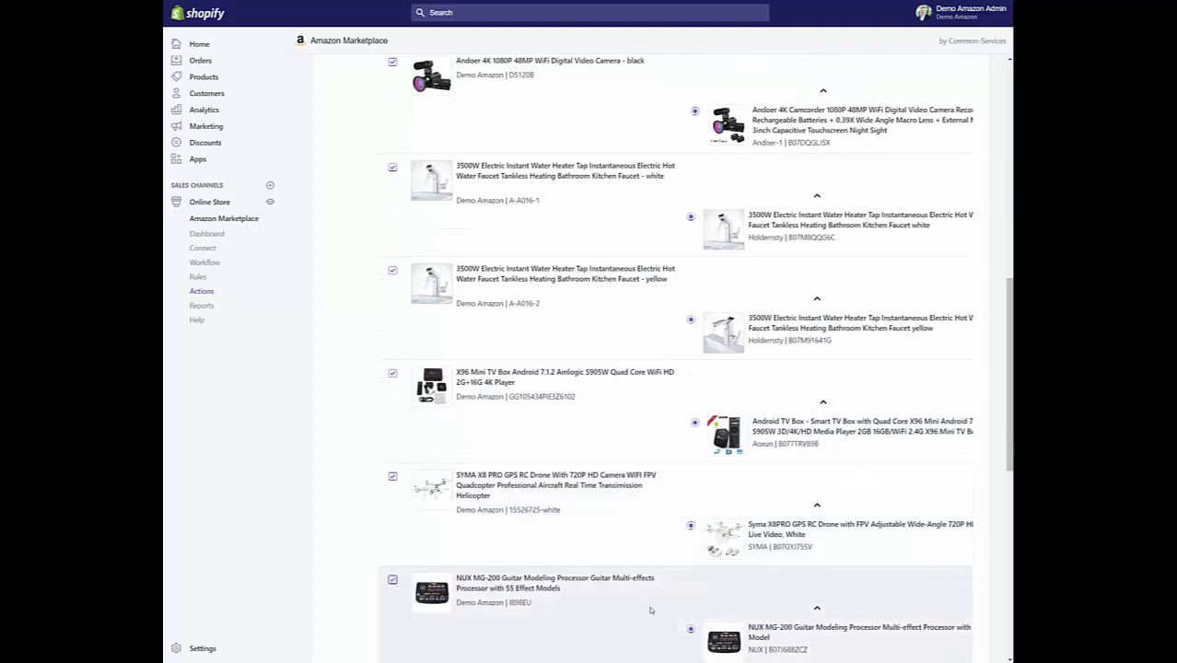
- Match the intelligent sweeping robot to the black XHH Electric Sweeping Robot, select it, and send all selected offers to Amazon
scroll(652, 611, down, 3)
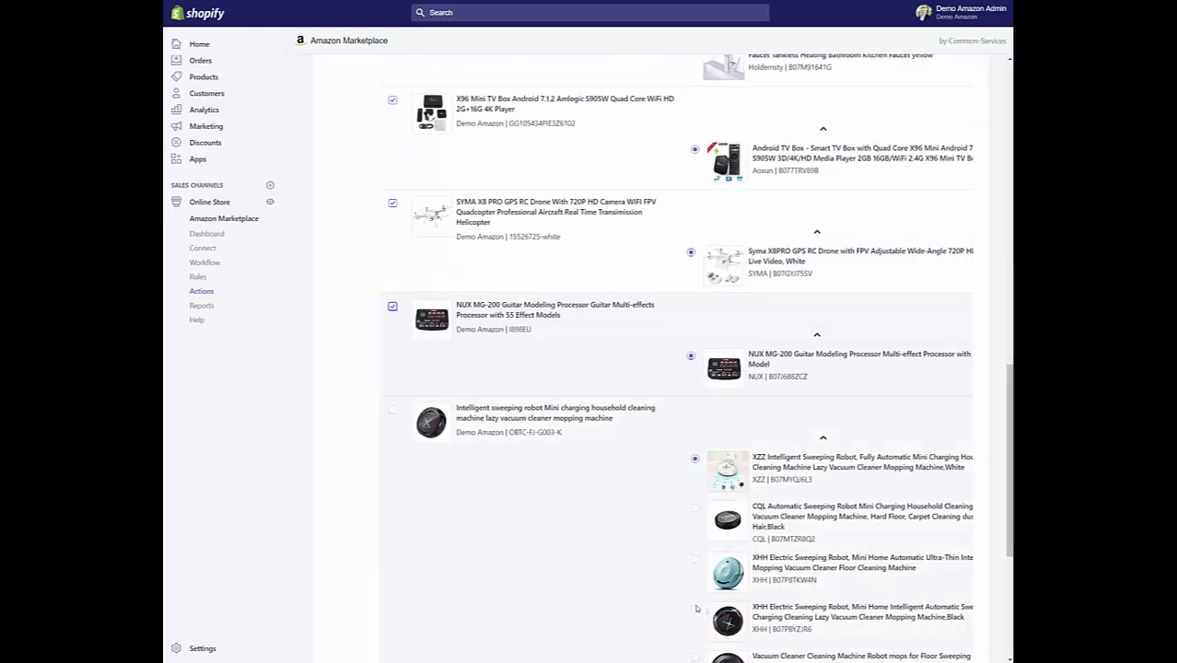
click(697, 609)
click(394, 410)
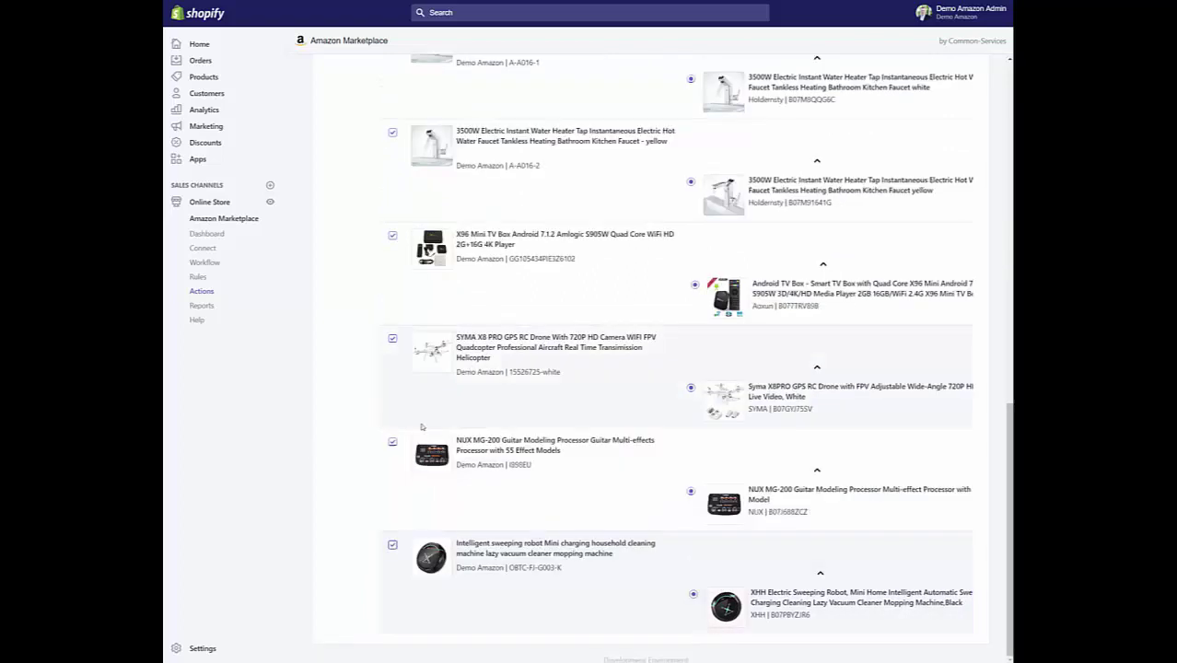
scroll(562, 467, up, 10)
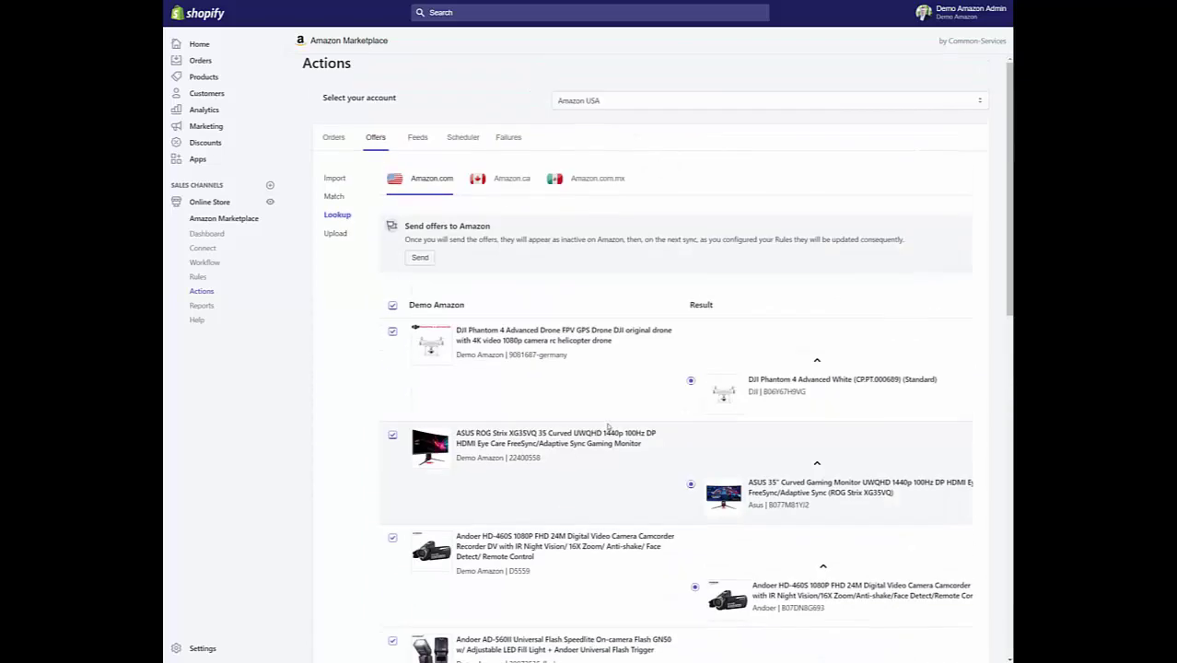
click(420, 258)
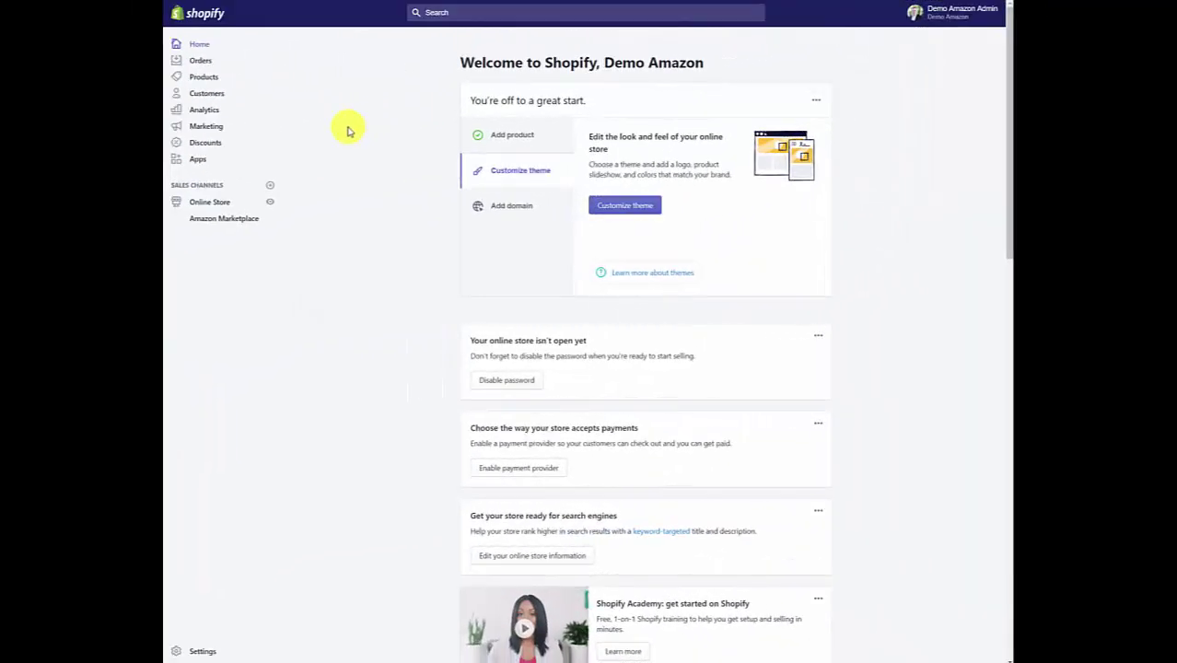
- Open the store's product list, then switch to Oberlo and copy the name Samsung Galaxy S8+ SM-G955F from the first product
click(212, 78)
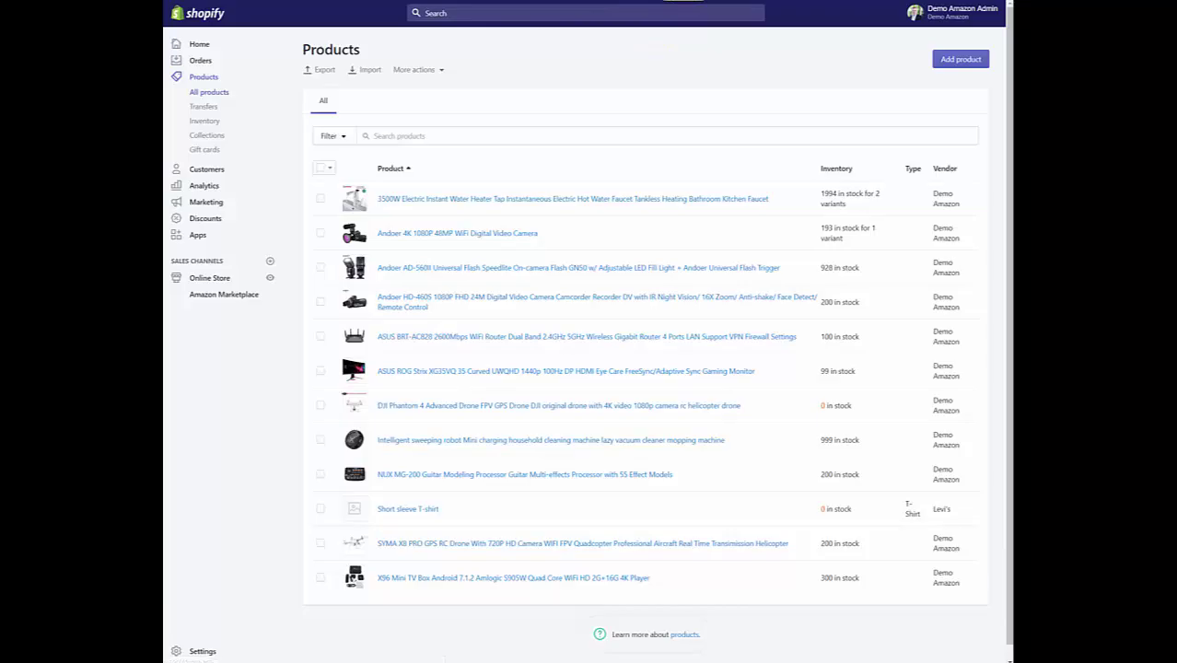
click(684, 1)
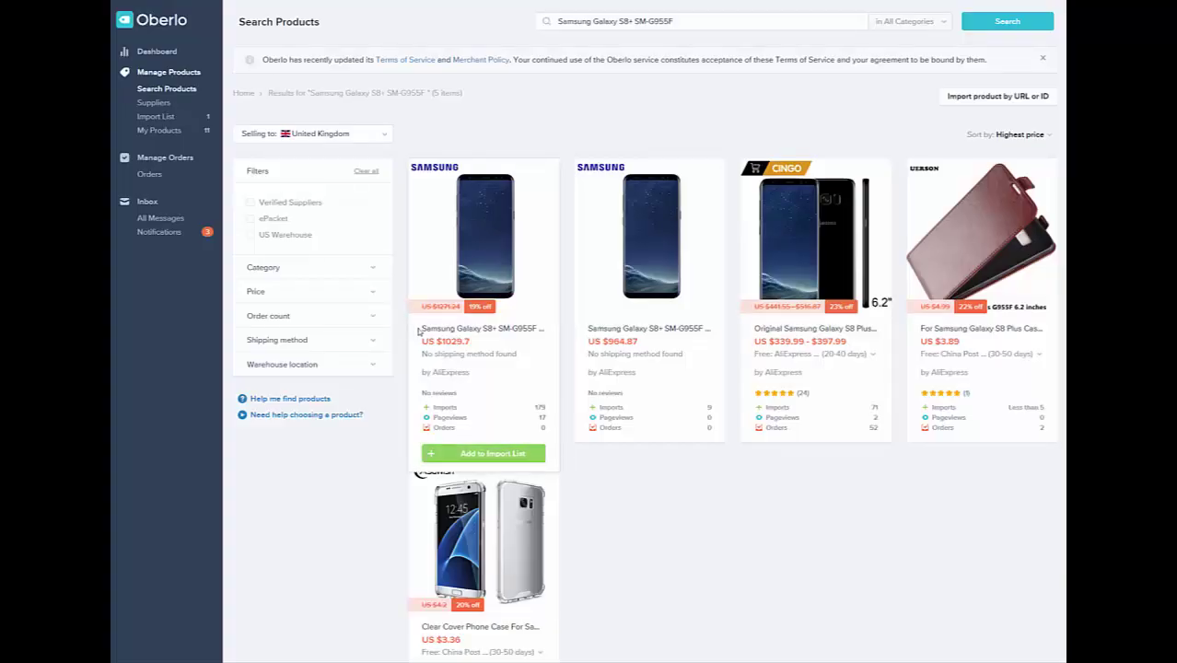
drag(421, 329, 535, 336)
key(ctrl+c)
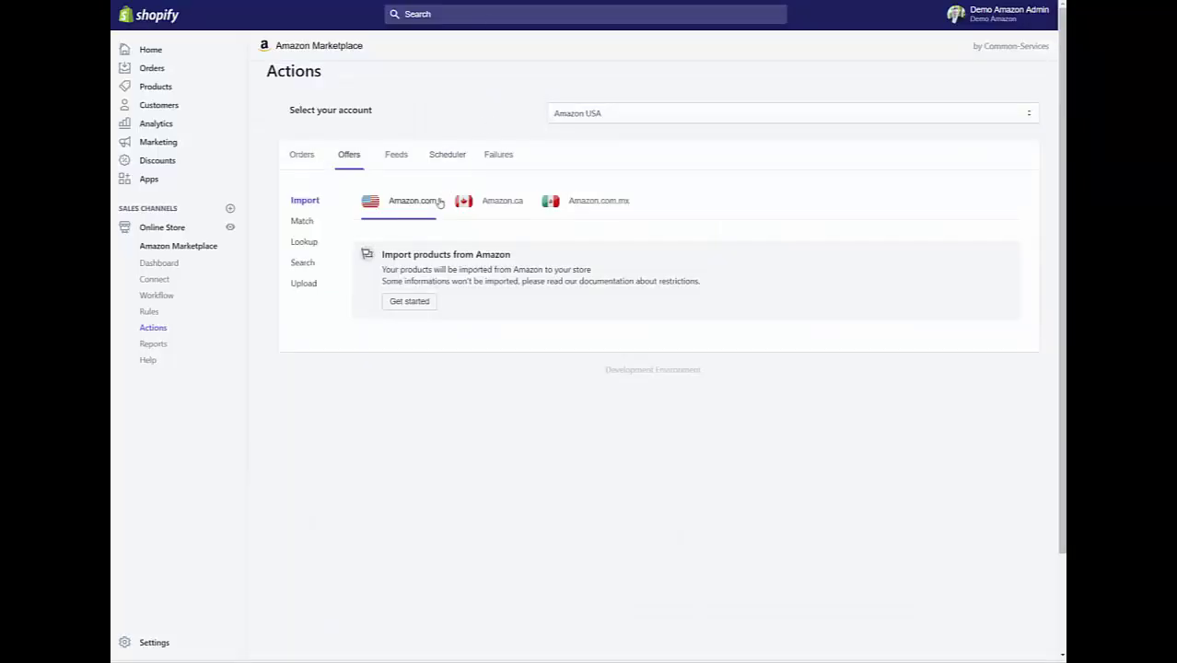
- In Shopify's Amazon Marketplace channel, search Amazon.com offers for Samsung Galaxy S8+ SM-G955F and add the first result to the offer list
click(307, 264)
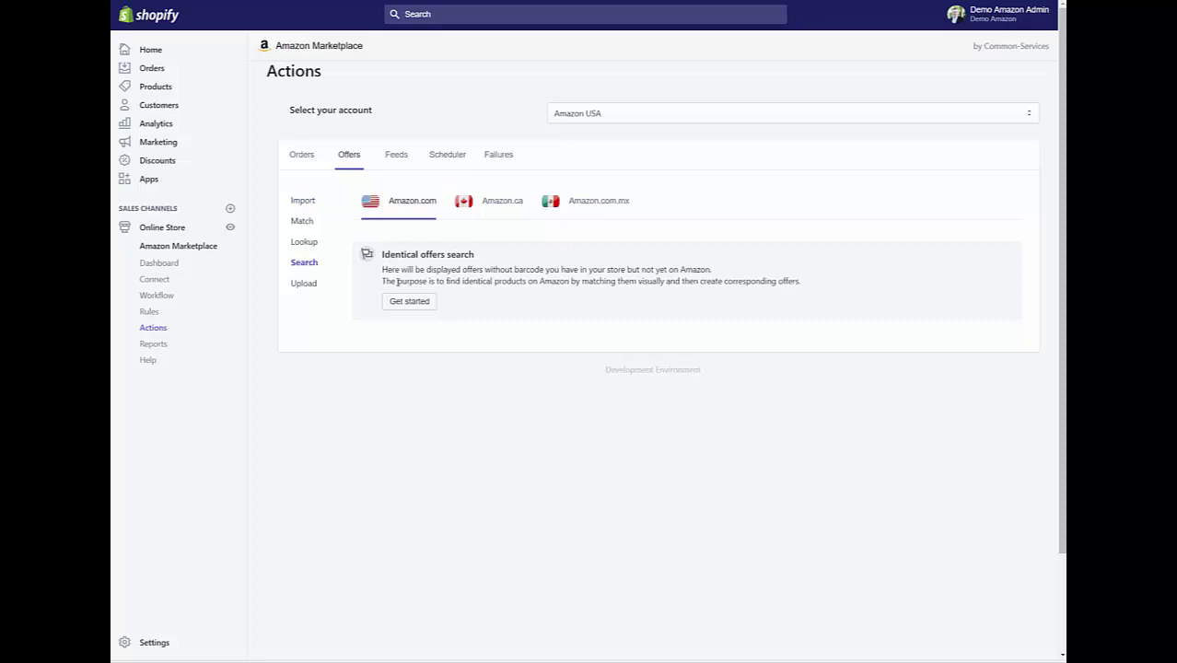
click(409, 301)
click(433, 244)
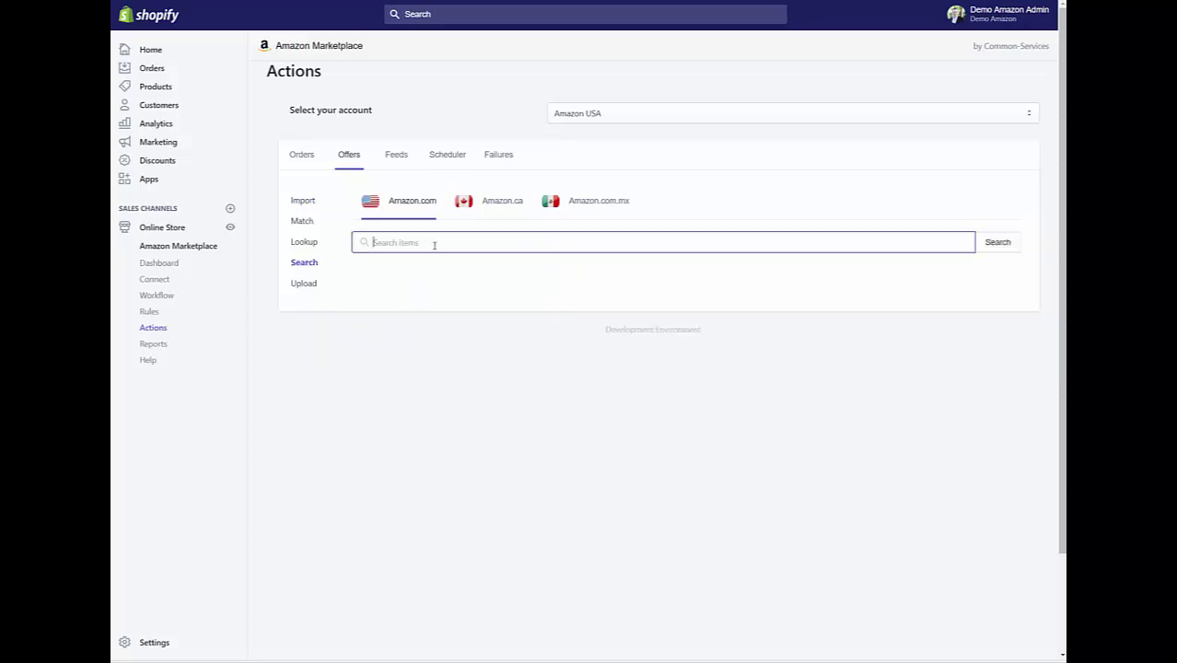
key(ctrl+v)
click(996, 245)
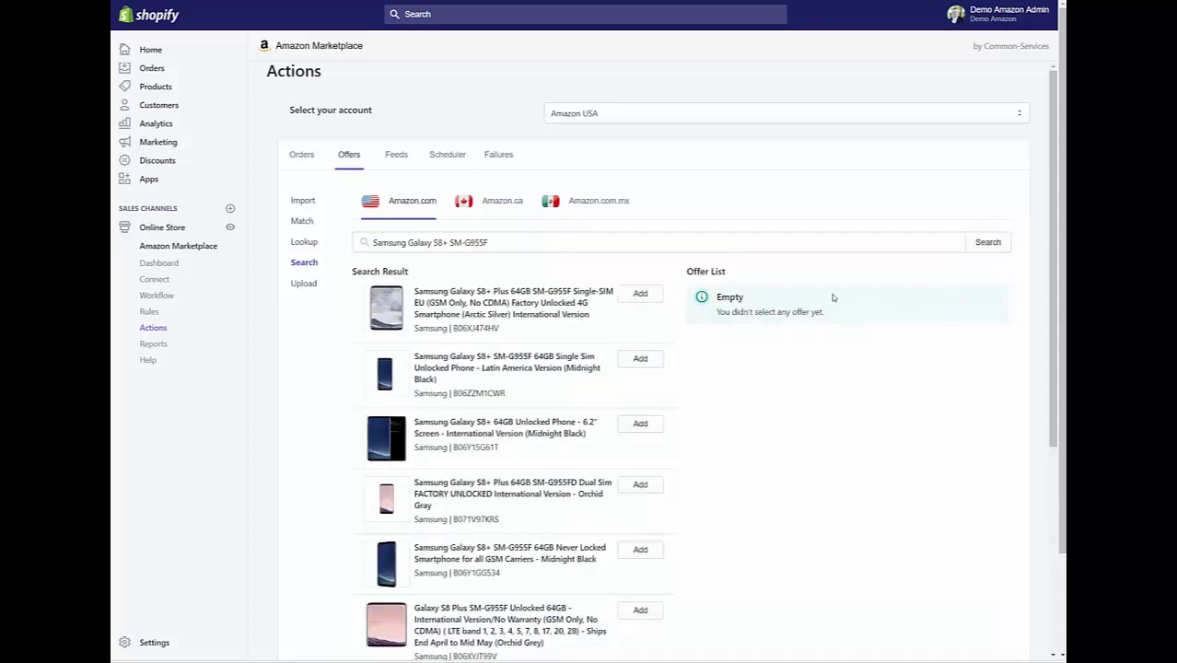
click(648, 292)
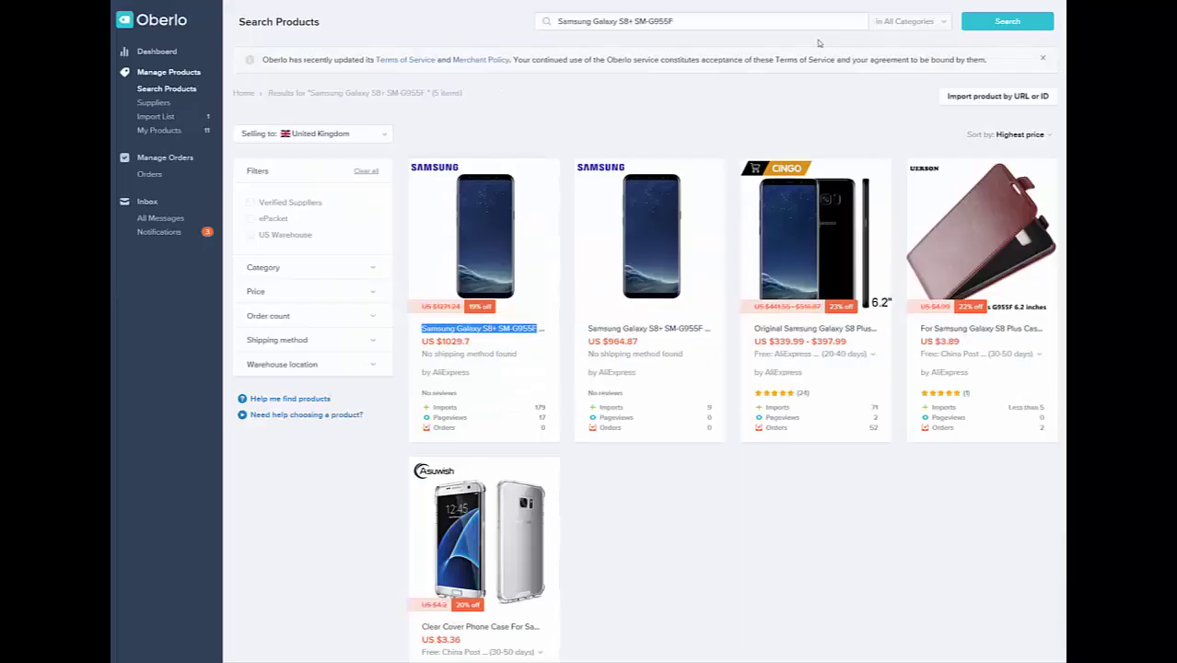
- Switch to Oberlo, search for "Acer Laptop" and copy the first product's name, Laptop Acer predator helios 300
drag(812, 29, 482, 41)
text(Ad)
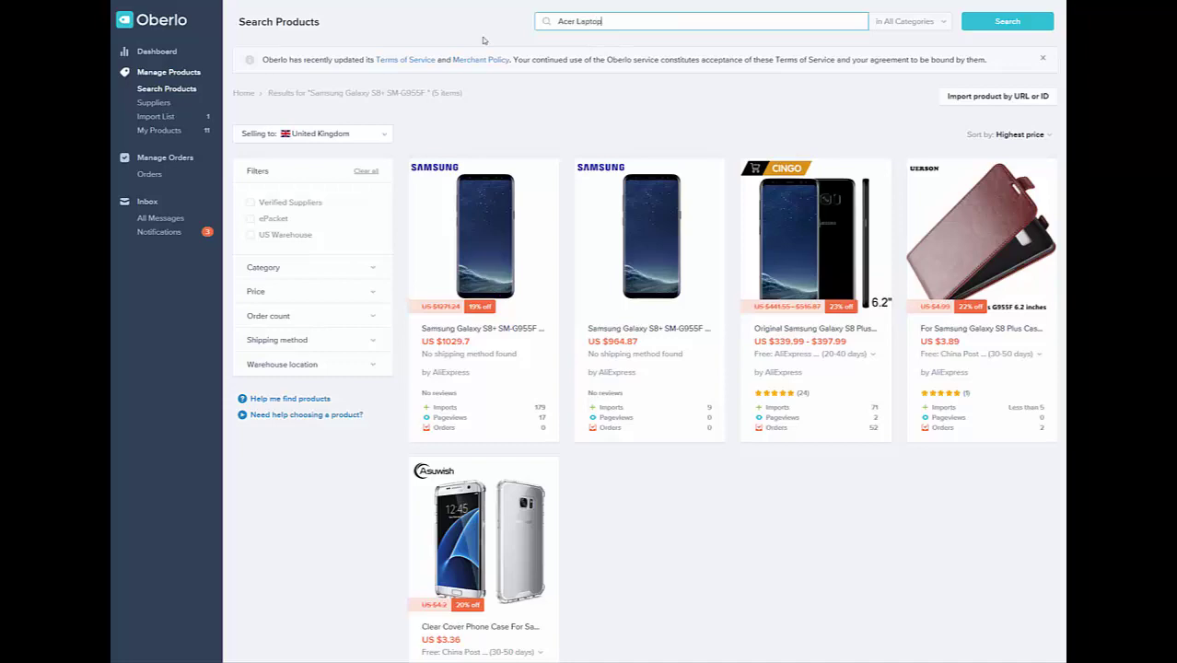
text(er Laptop)
key(Return)
drag(421, 330, 537, 335)
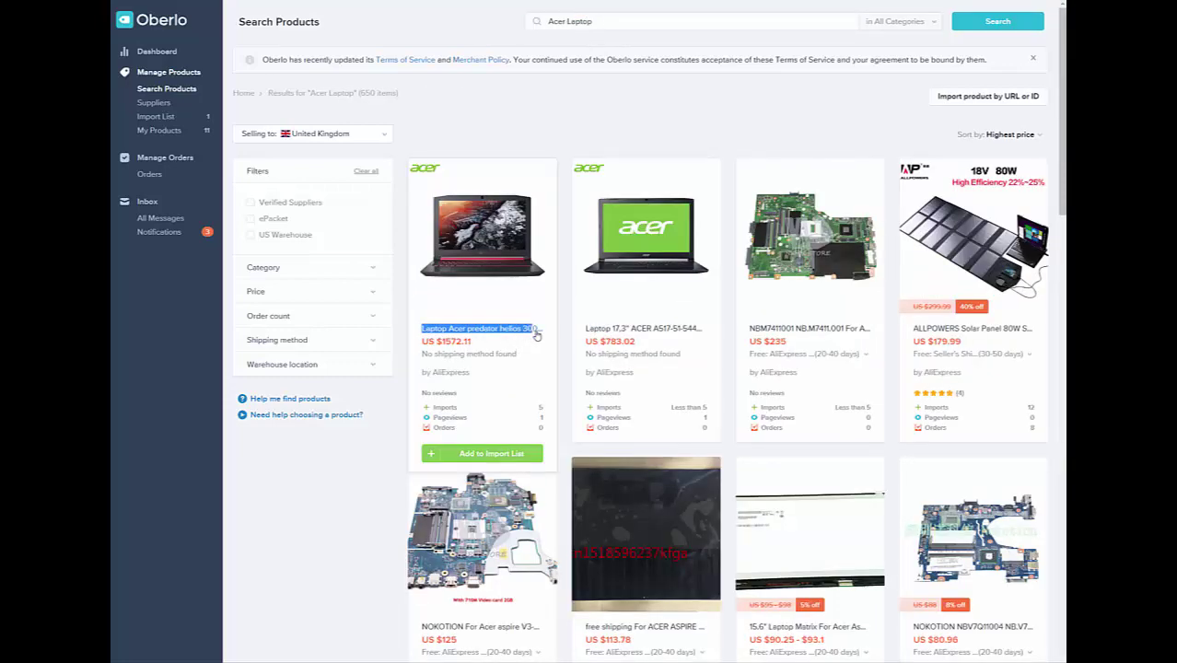
triple_click(537, 335)
key(ctrl+c)
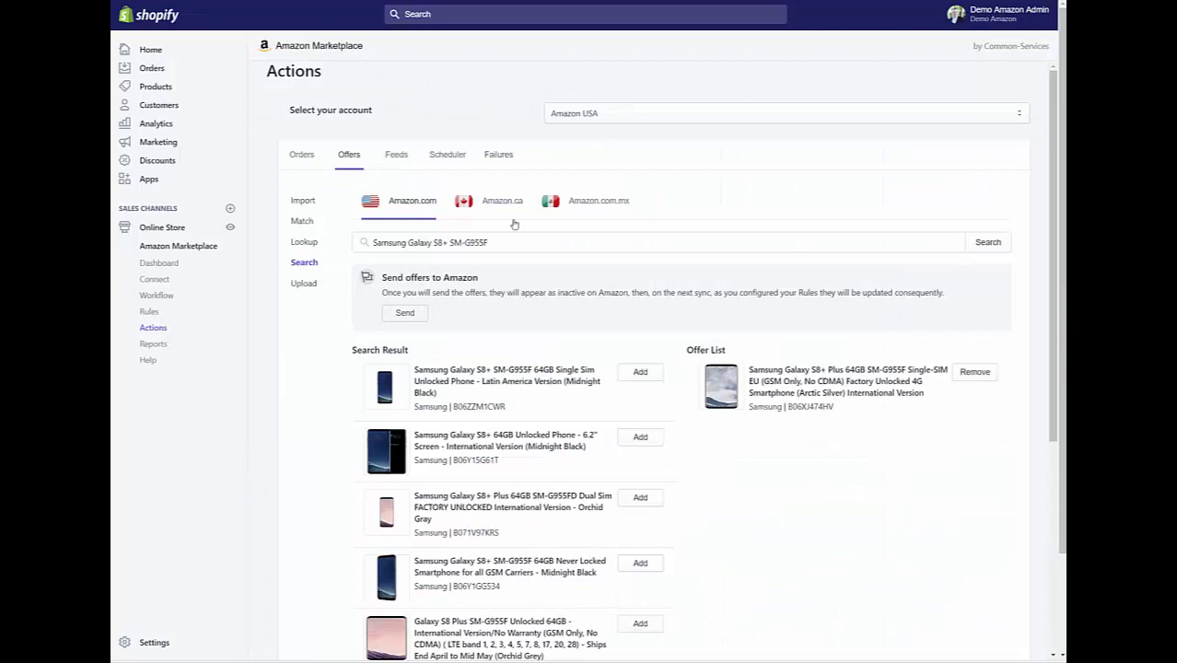
- Add the first Amazon.com search result for "Laptop Acer predator helios 300" to the offer list and send the listed offers to Amazon
triple_click(509, 241)
key(ctrl+v)
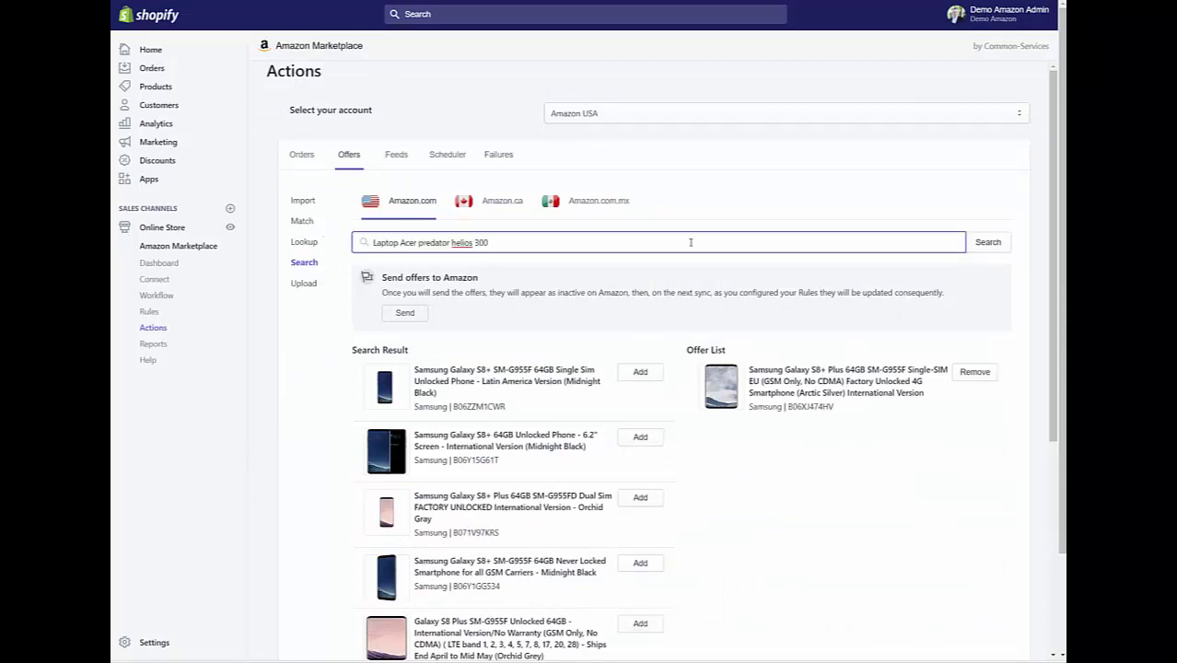
click(983, 244)
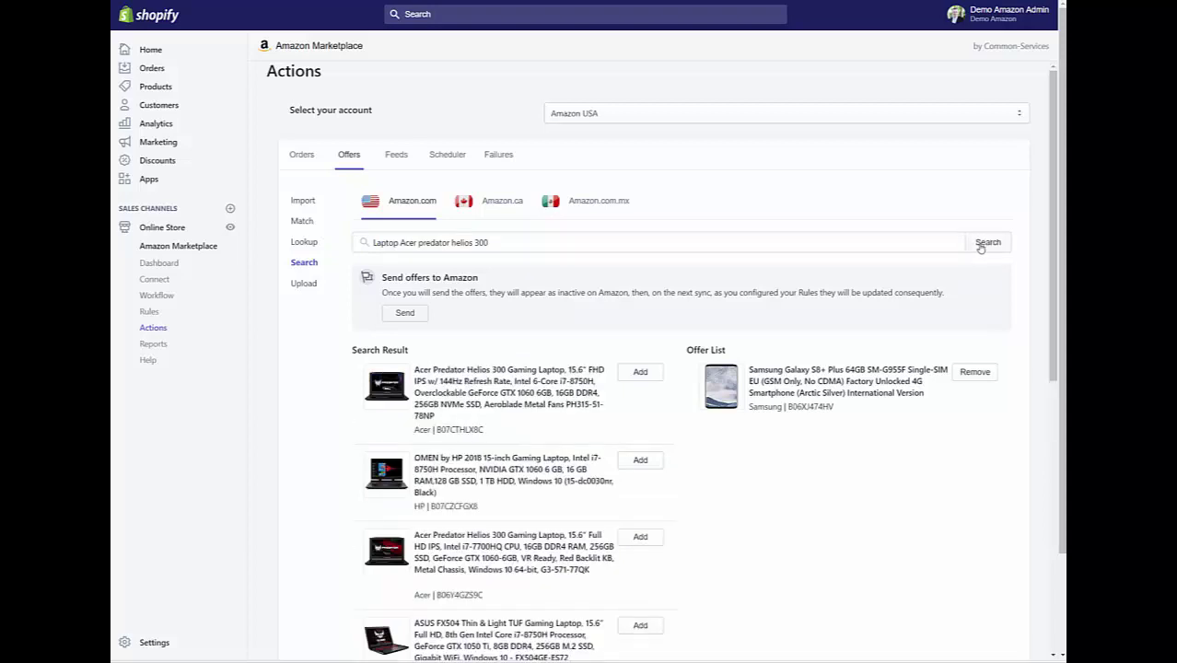
click(640, 372)
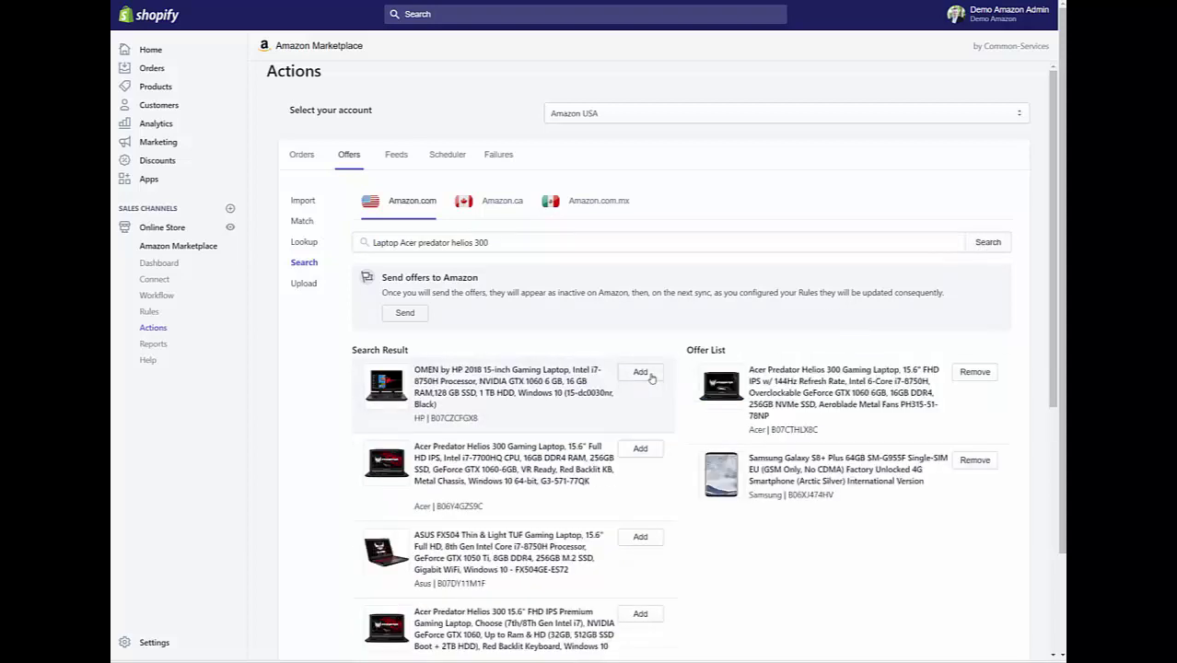
click(406, 313)
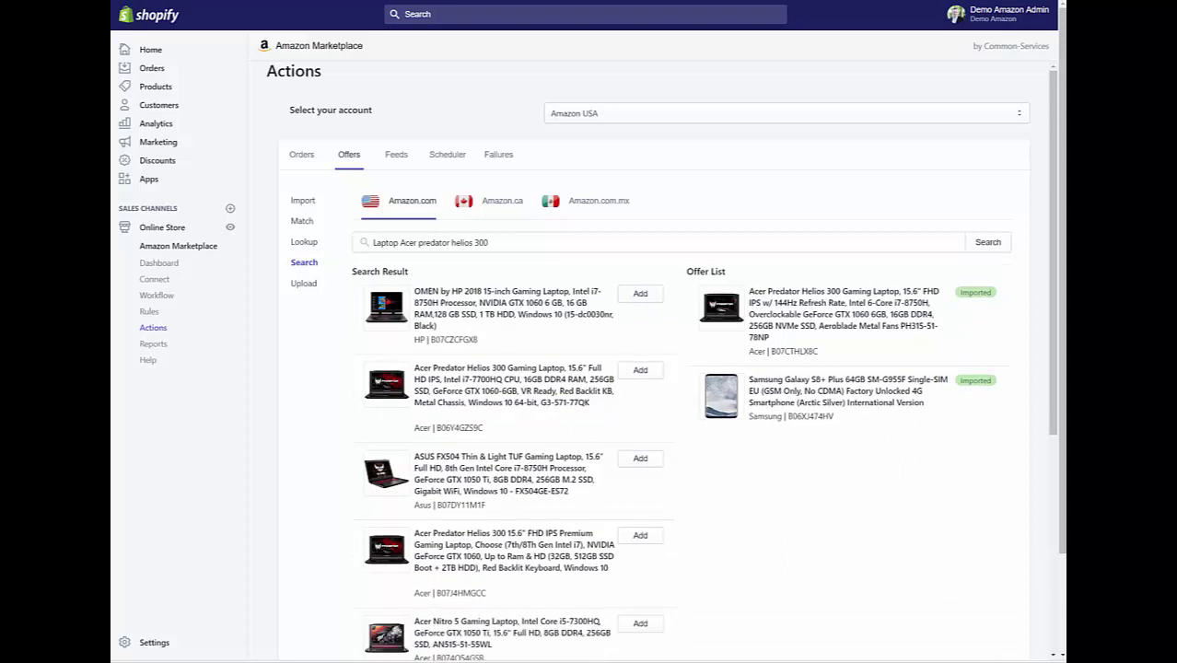
- Examine the full message list of the latest "Create offers on Amazon" job in the scheduler
click(451, 161)
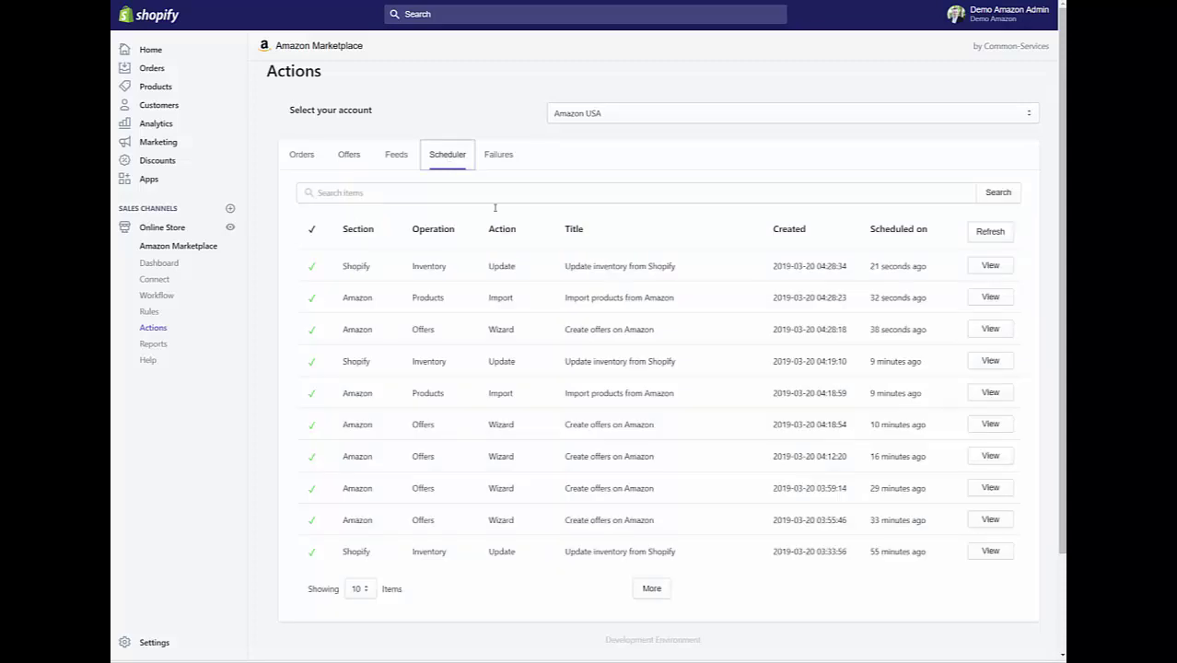
click(992, 329)
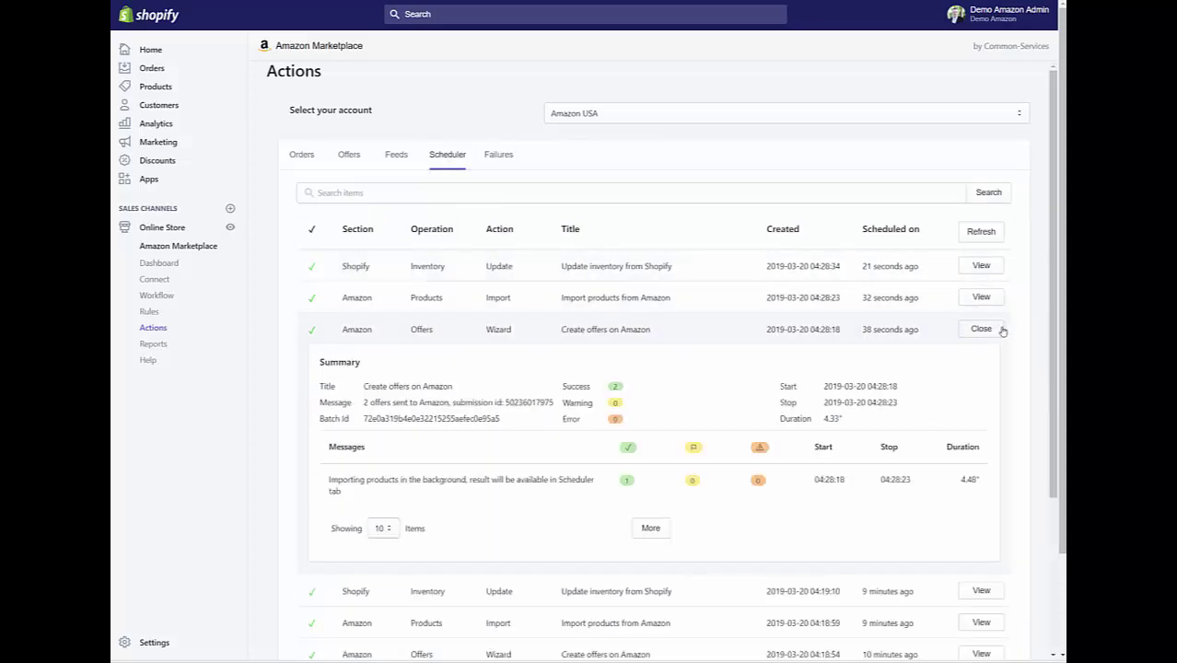
click(651, 531)
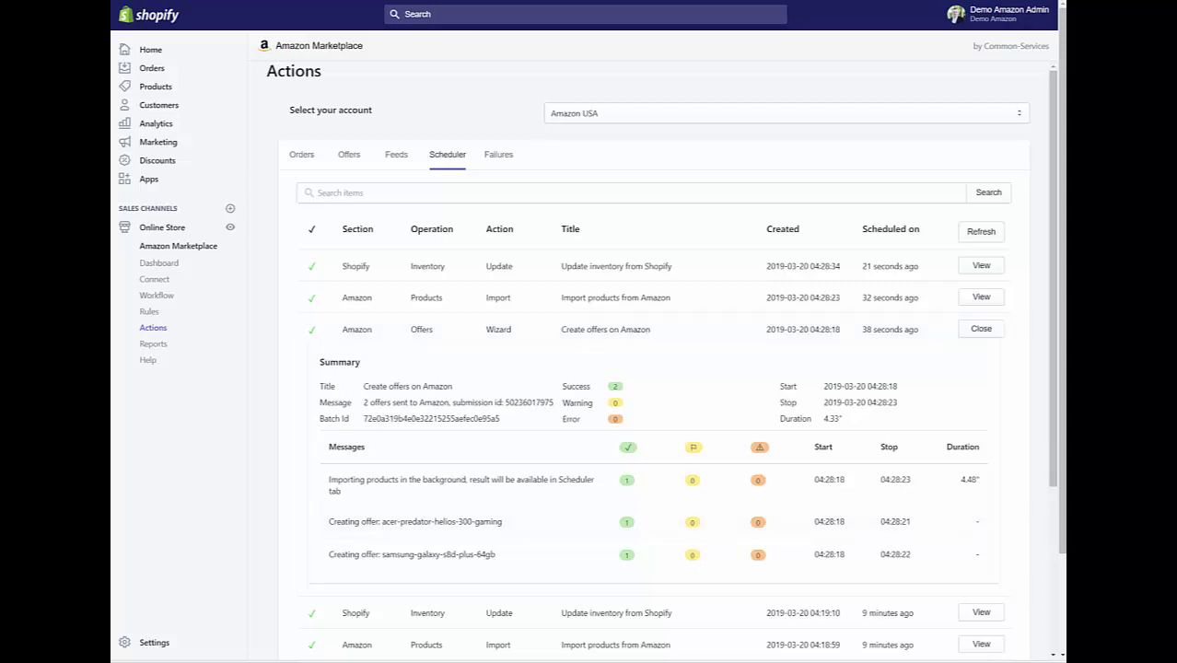
- Open the Acer Predator Helios product from the store's product list and view its image
click(155, 89)
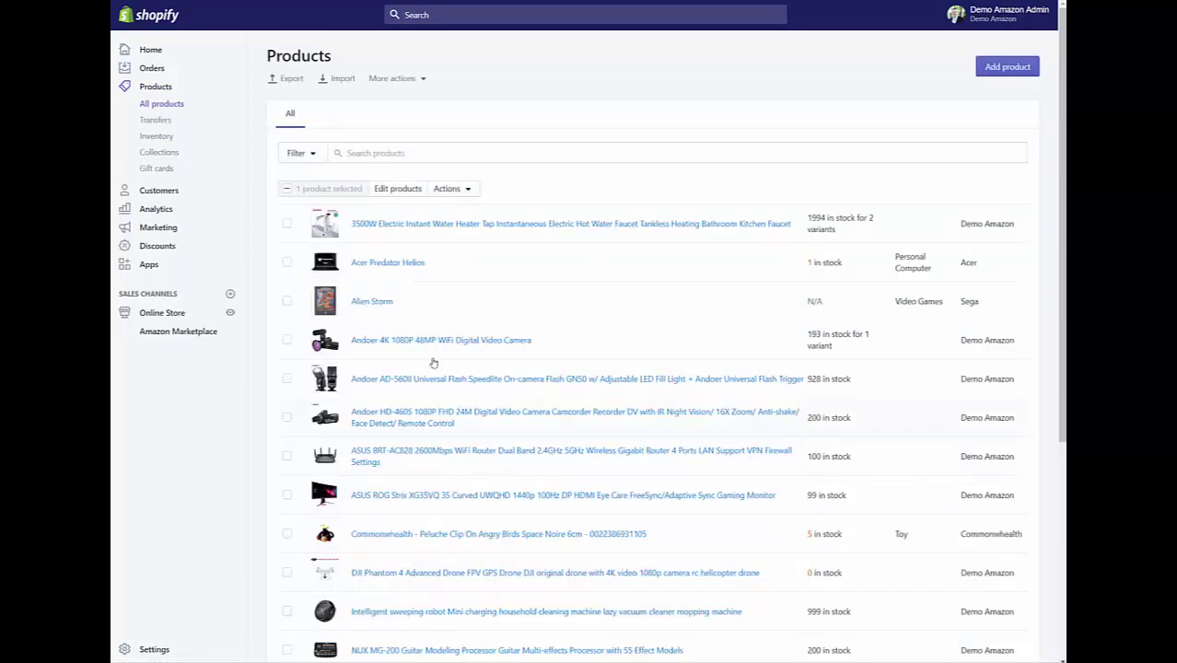
click(408, 264)
mouse_move(442, 498)
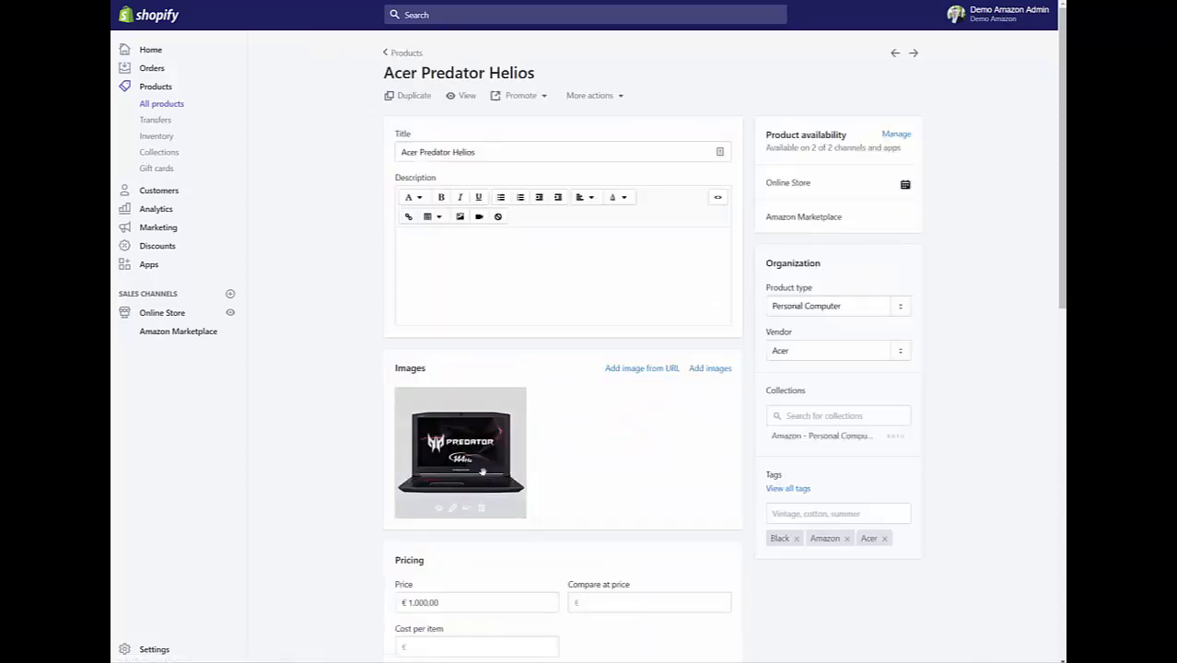
click(439, 508)
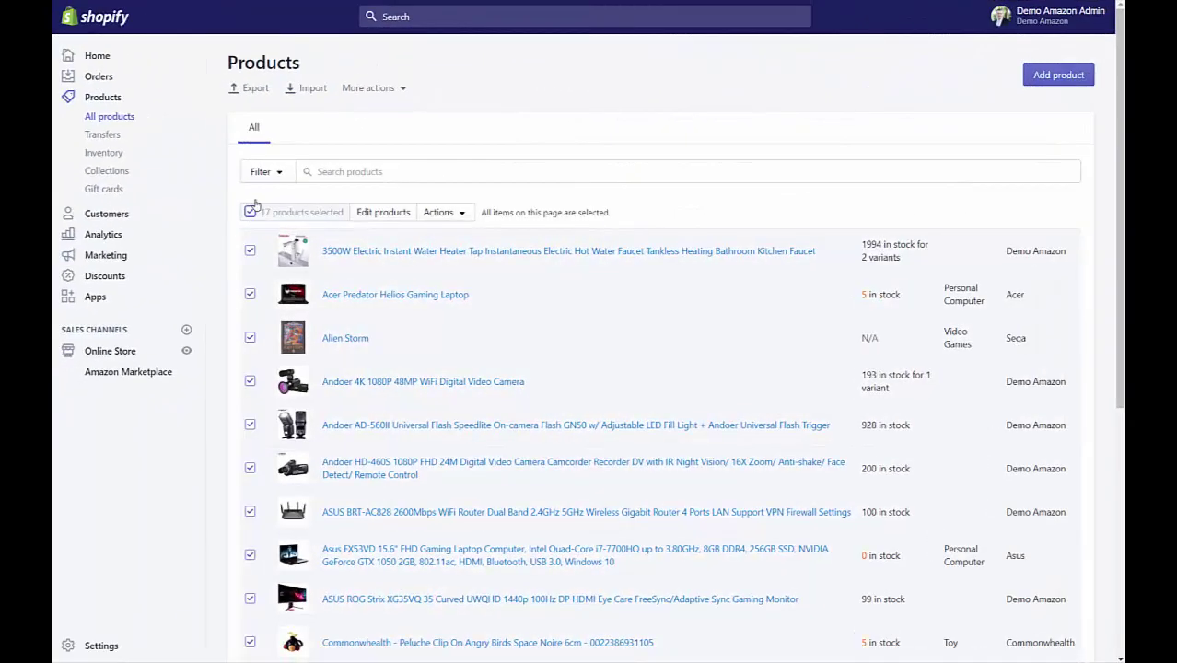
- Export the current page of store products as a CSV for Excel, Numbers, or other spreadsheet programs
click(256, 89)
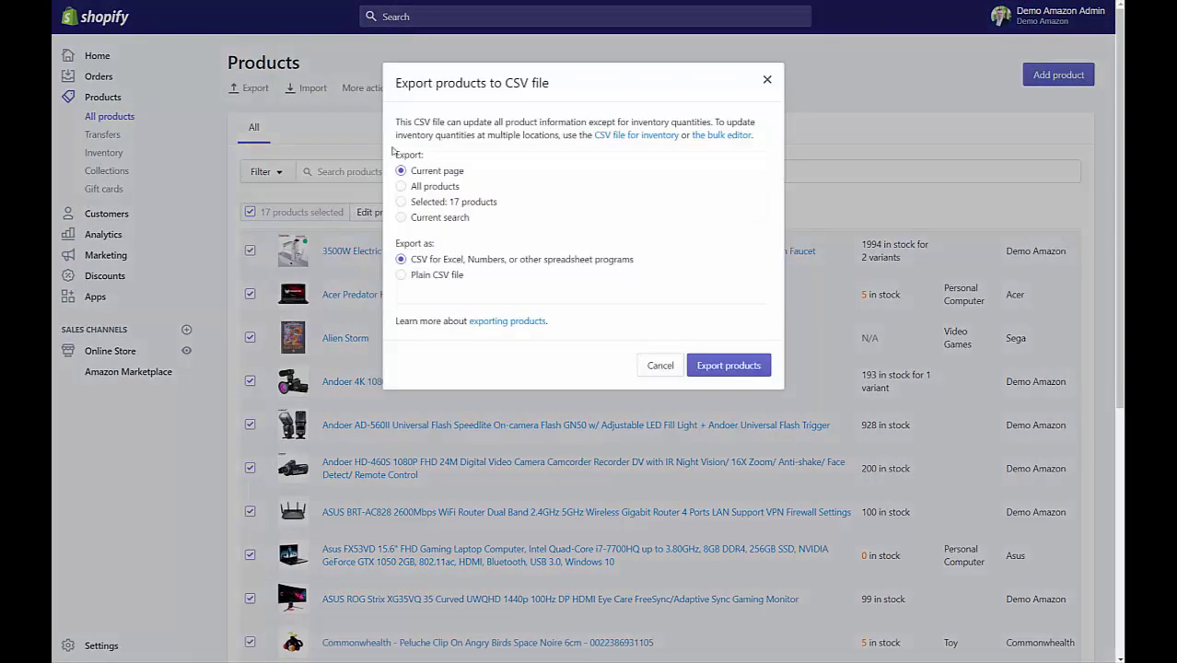
click(723, 366)
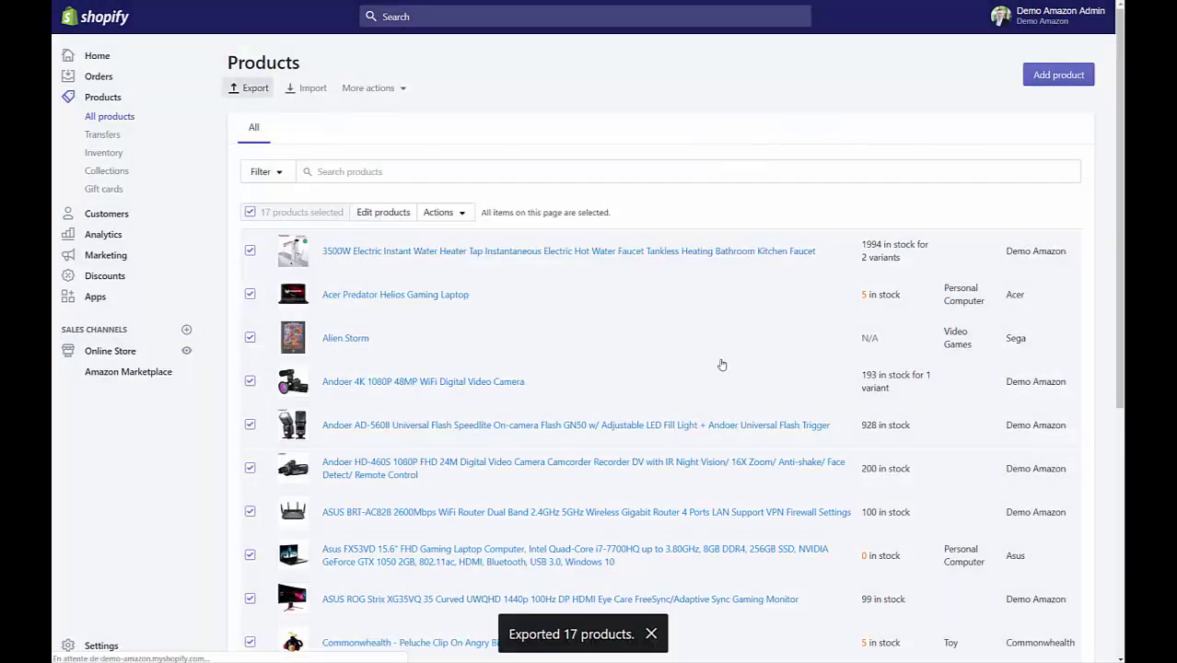
key(Return)
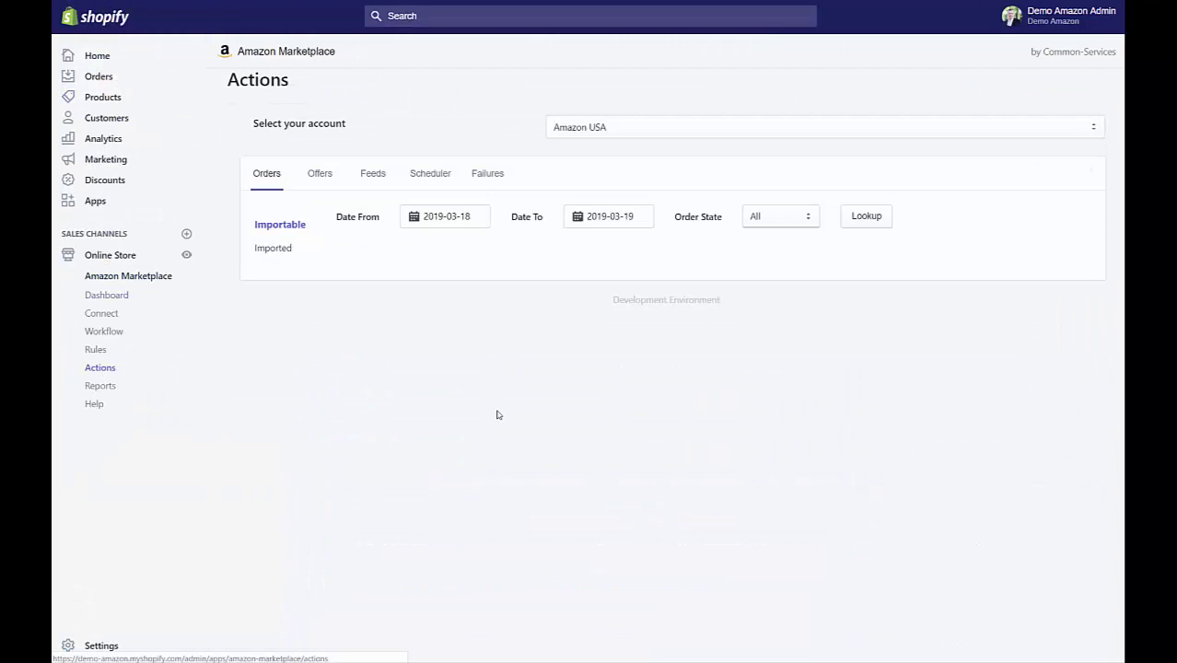
- Start an Amazon.com offers file upload in the Amazon Marketplace actions and add products_export (1).csv from the demo folder
click(321, 175)
click(277, 321)
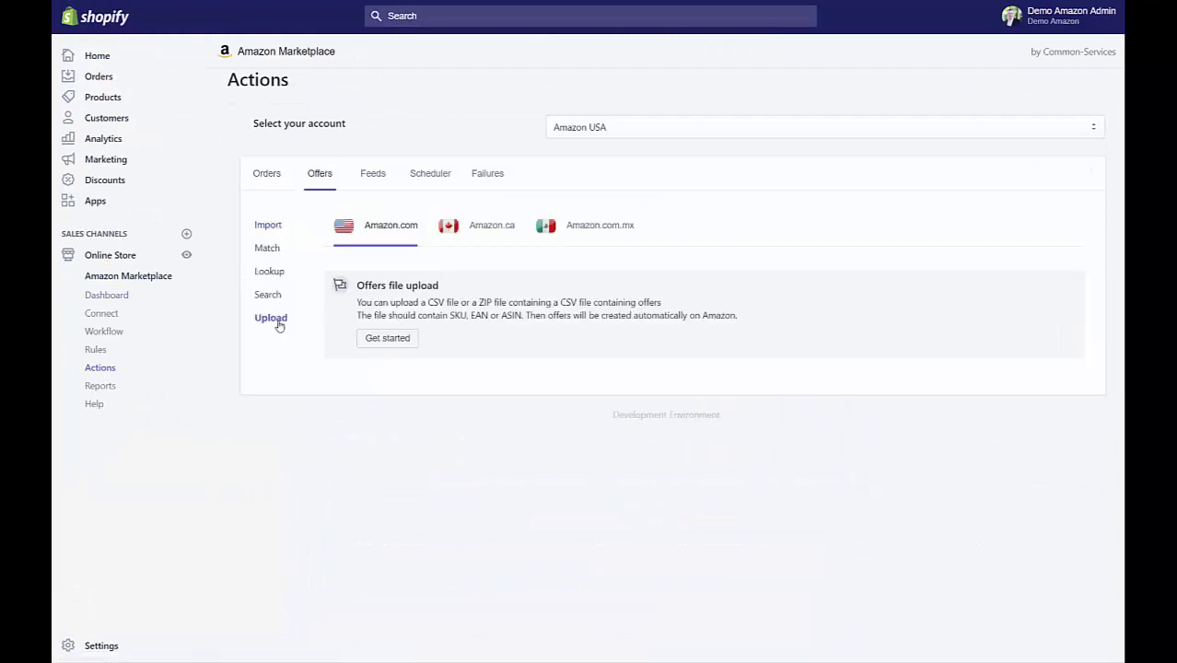
click(387, 338)
key(alt+Tab)
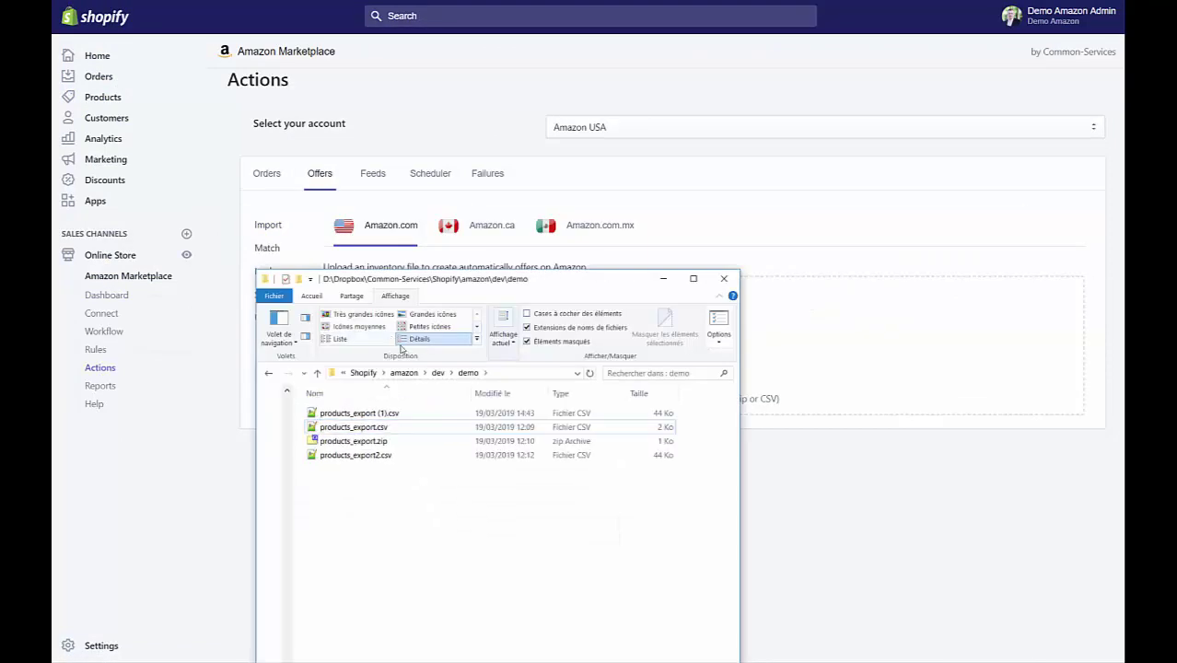
drag(379, 420, 846, 358)
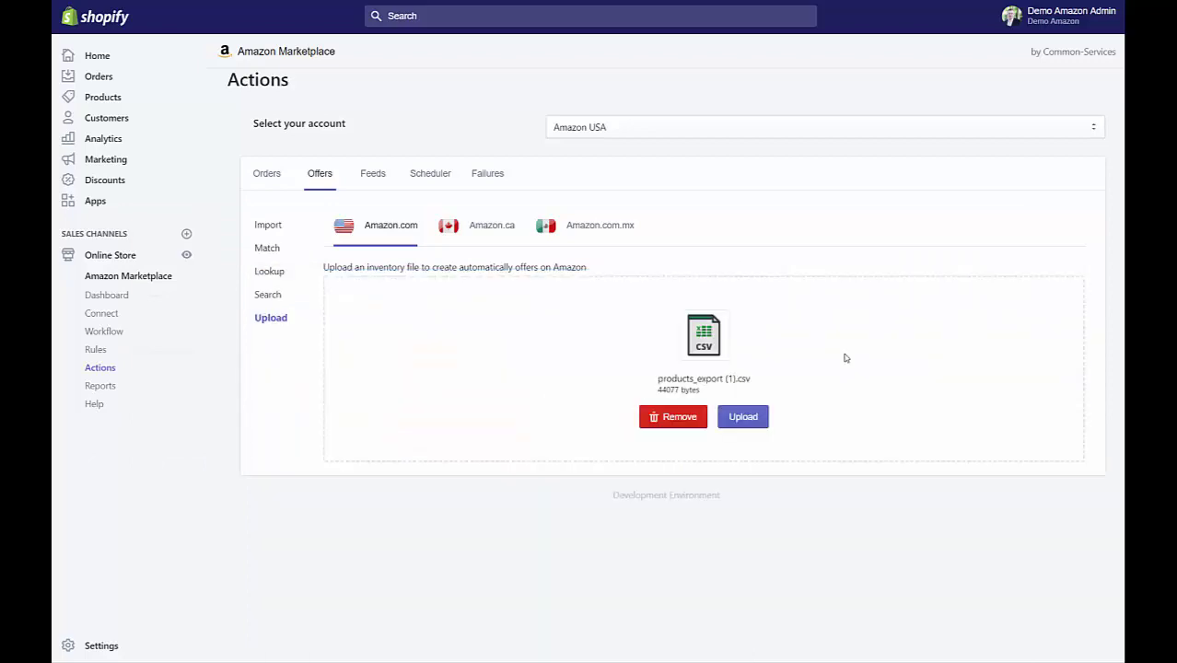
- Remove the chosen CSV file and add products_export.zip from the demo folder in its place
click(690, 421)
key(alt+Tab)
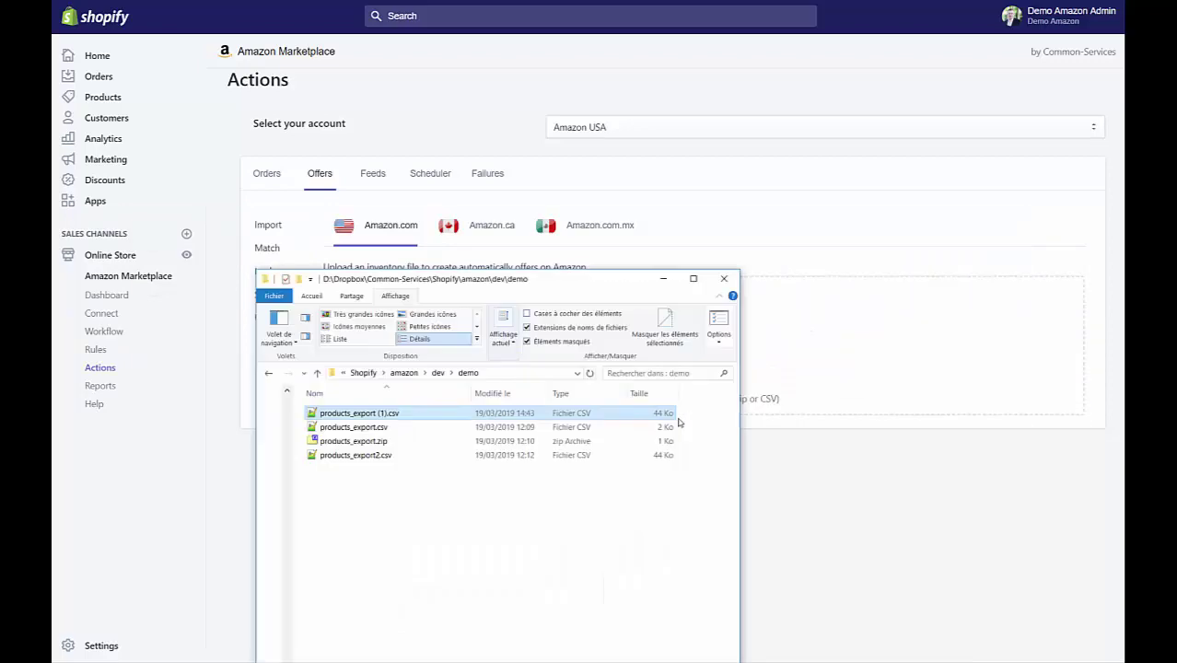
drag(371, 444, 910, 358)
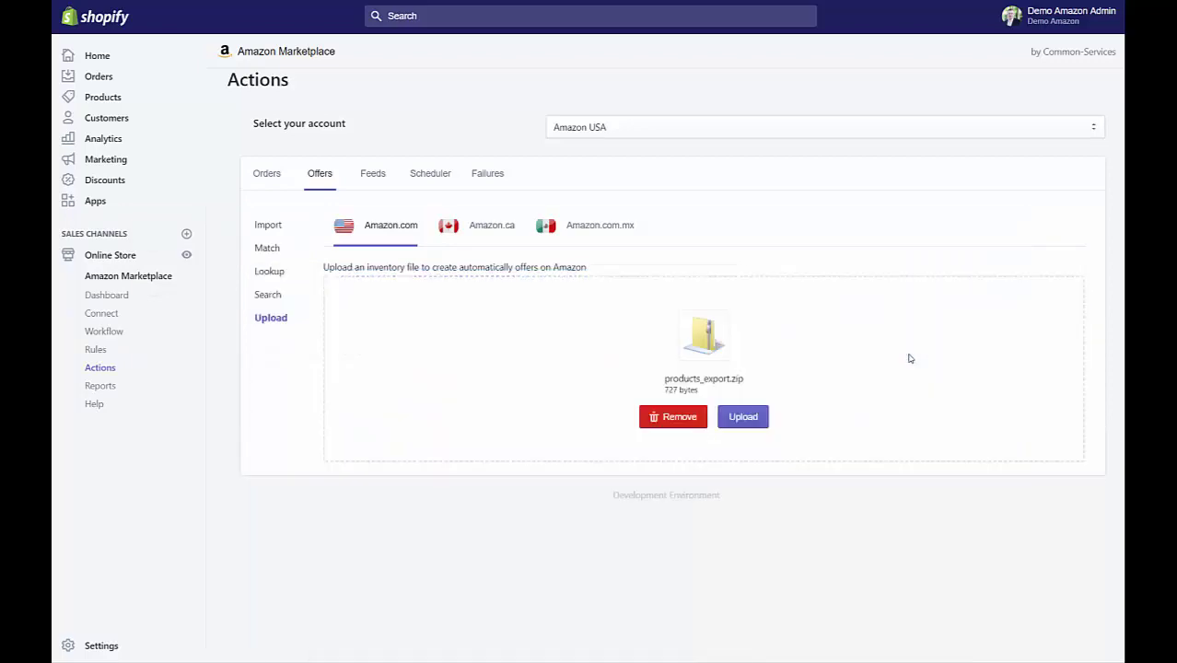
- Upload products_export.zip and create its eligible offers on Amazon
click(732, 422)
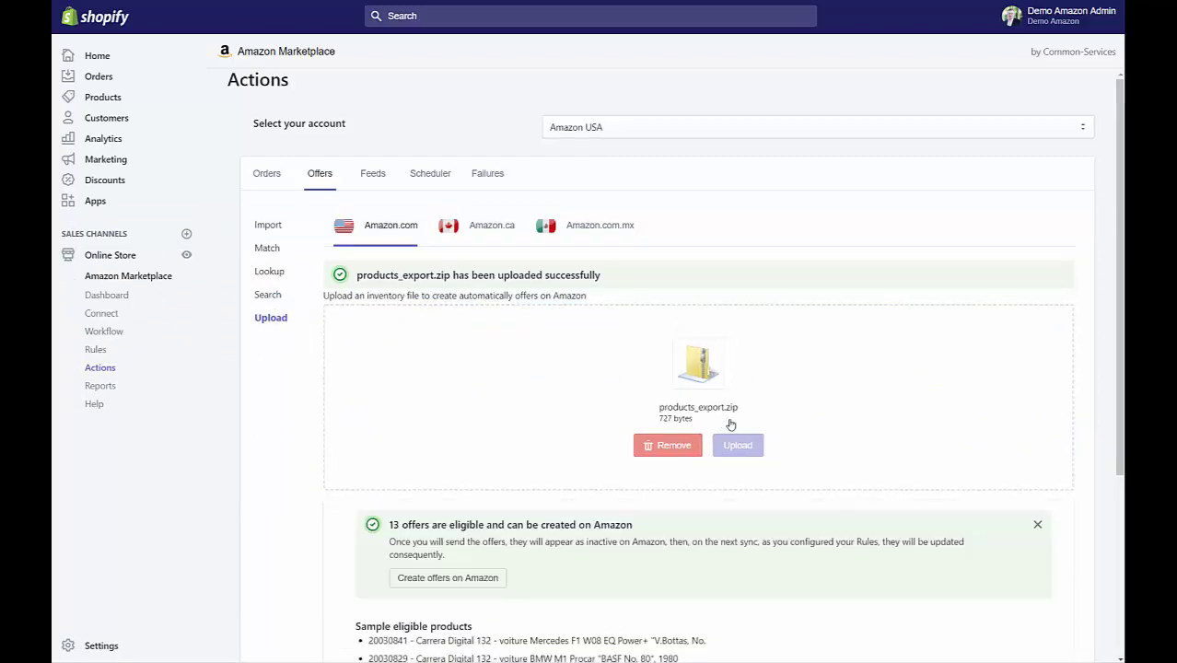
scroll(731, 425, down, 3)
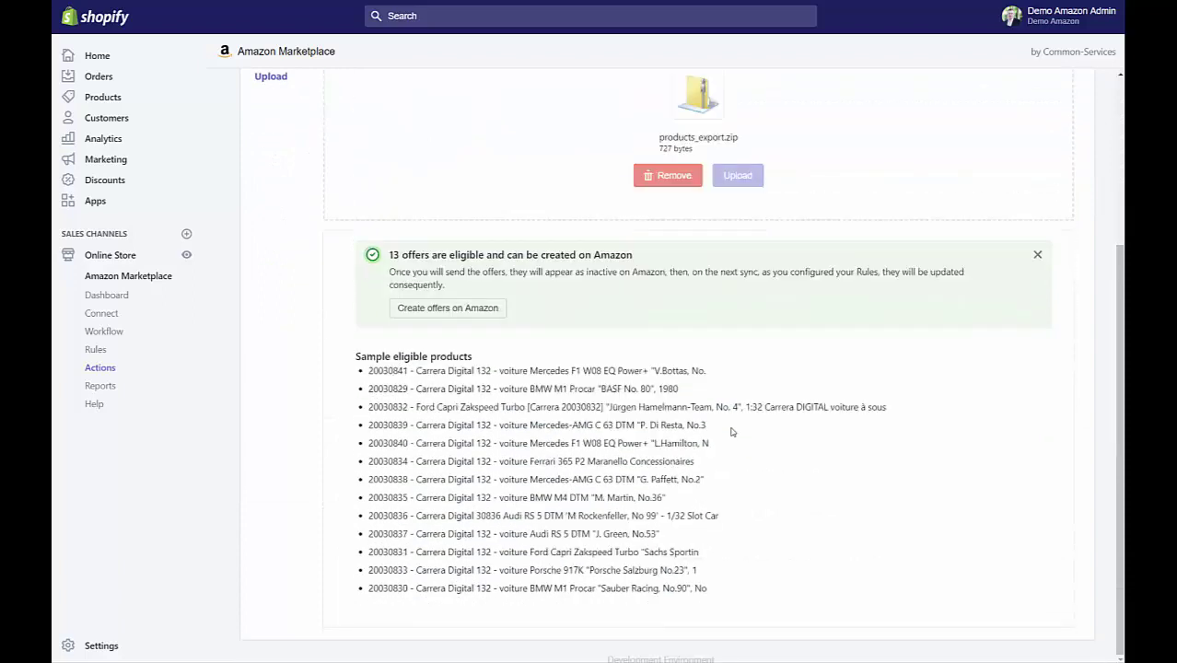
click(493, 310)
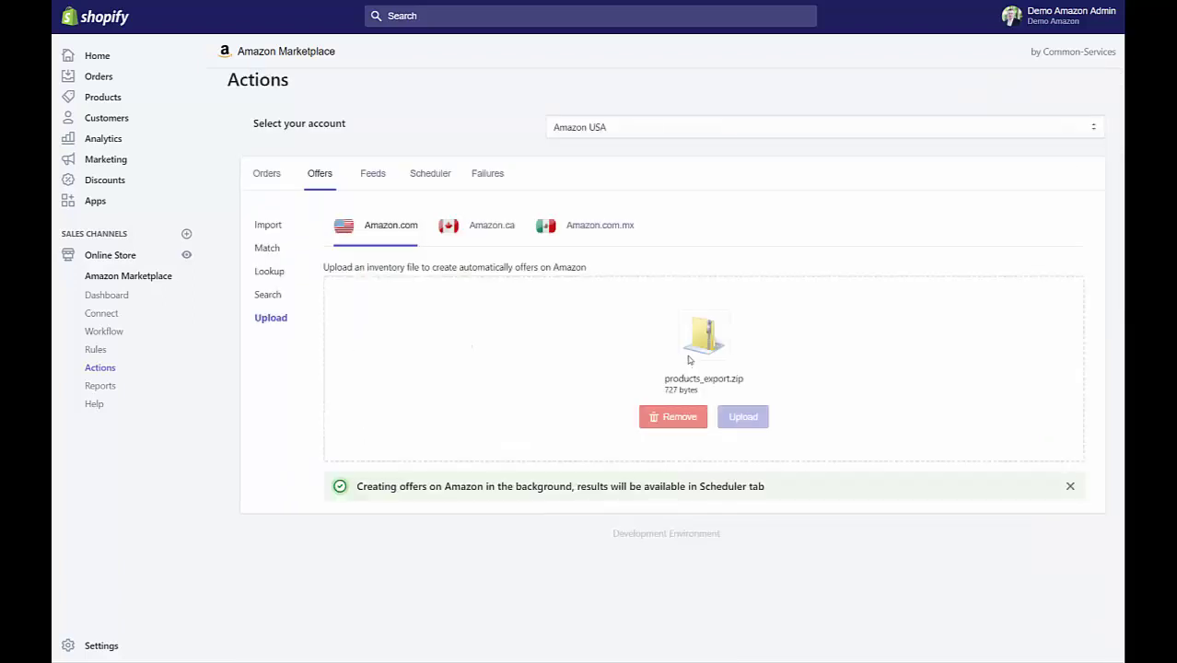
- Examine the summary and messages of the newest "Create offers on Amazon" job in the scheduler
click(429, 173)
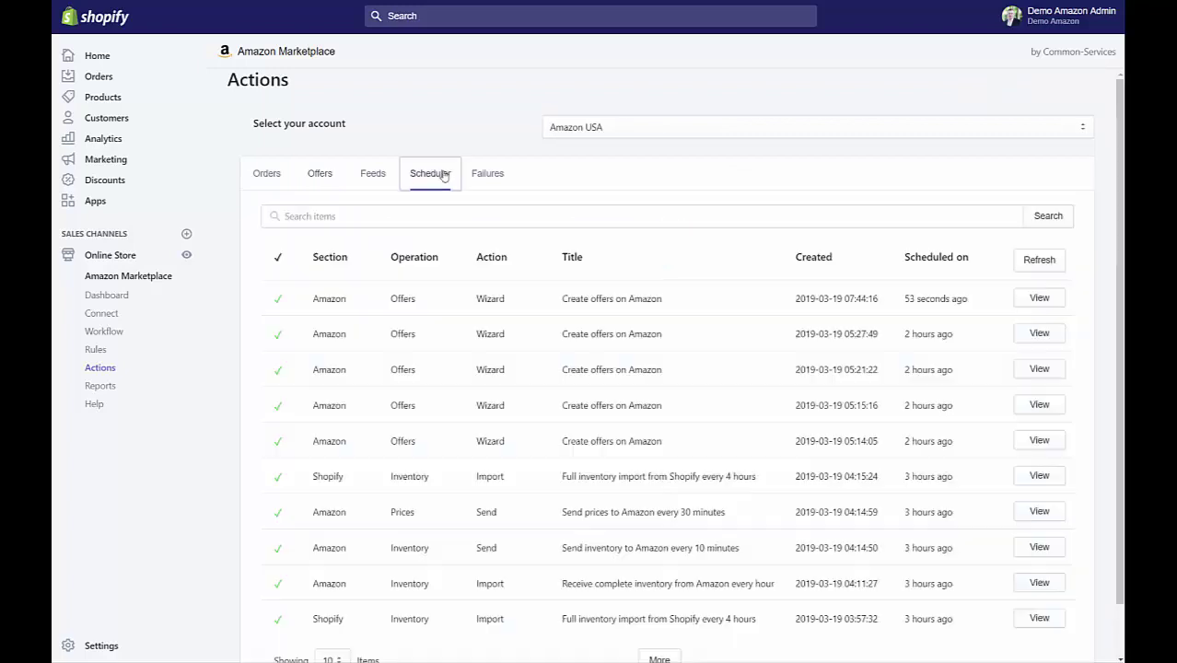
click(1041, 298)
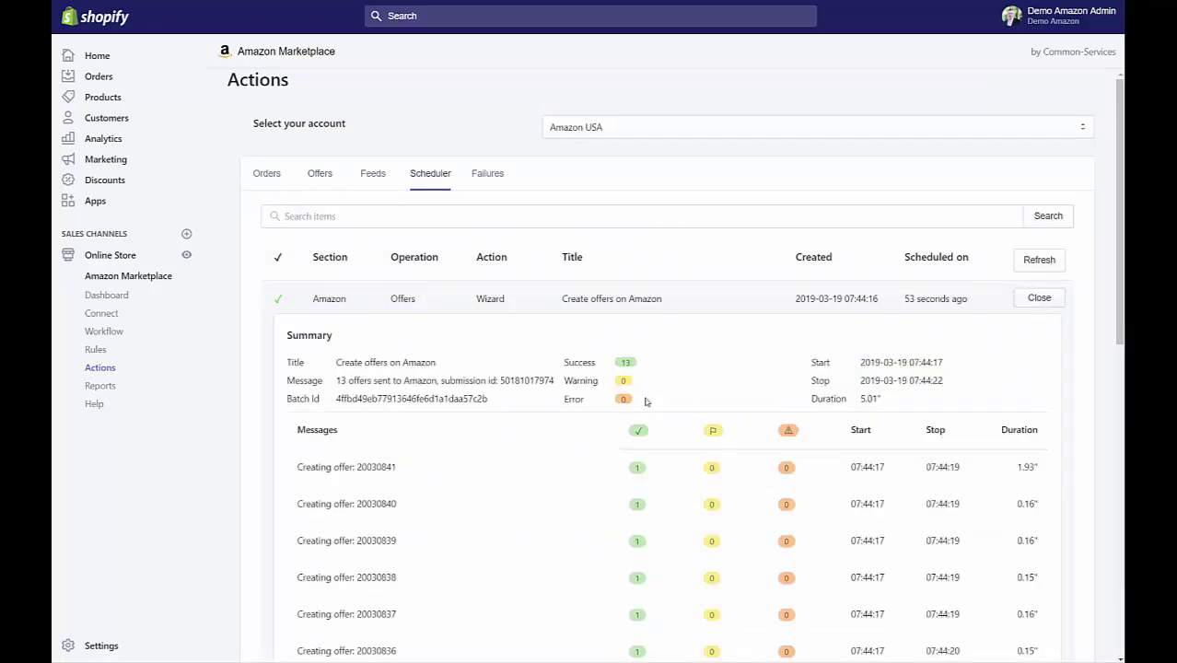
scroll(647, 402, down, 2)
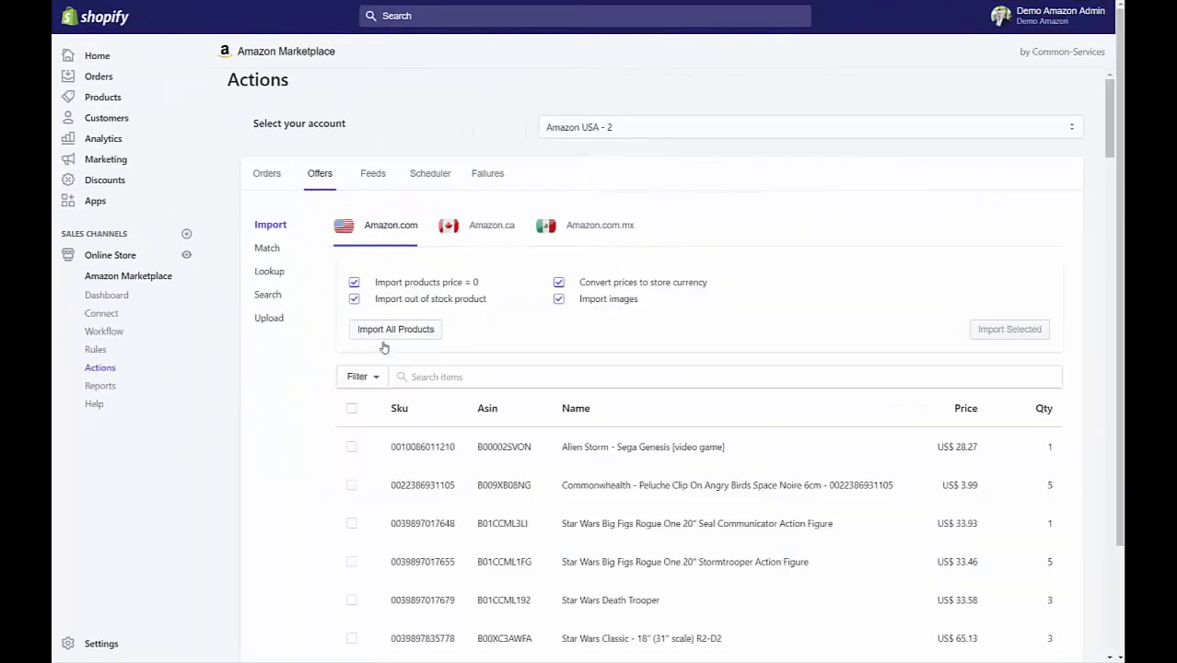
- Import the Alien Storm, Commonwealth Angry Birds plush and Star Wars Seal Communicator figure offers from Amazon.com into the store
click(351, 446)
click(351, 484)
click(351, 524)
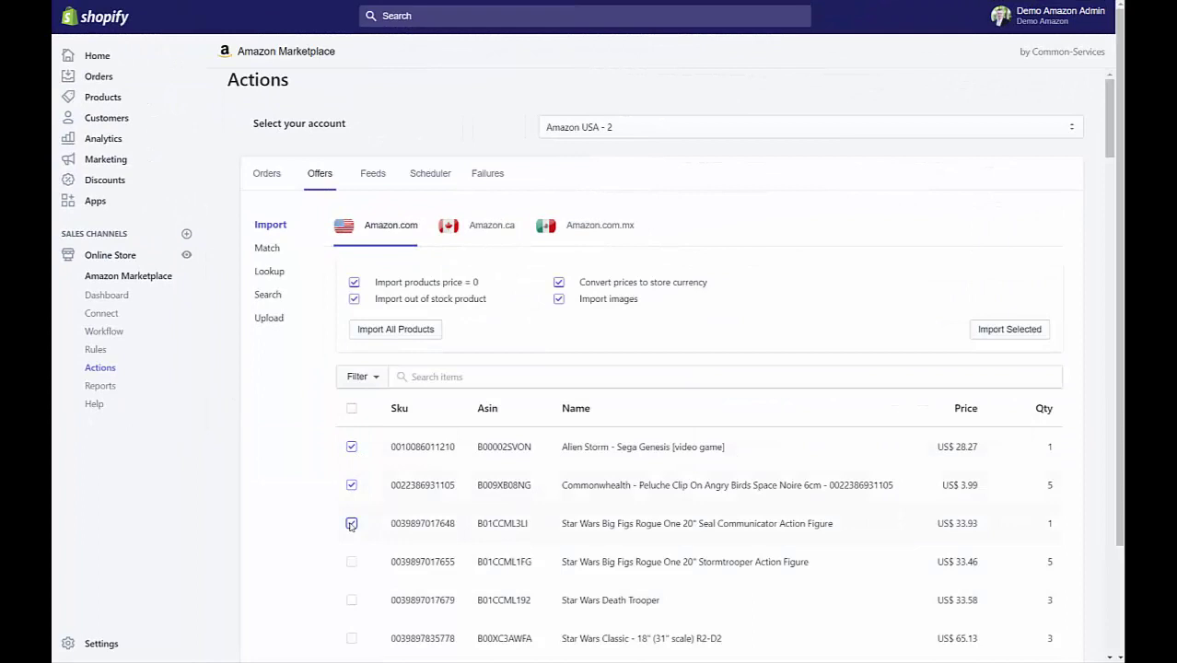
click(1025, 335)
click(827, 407)
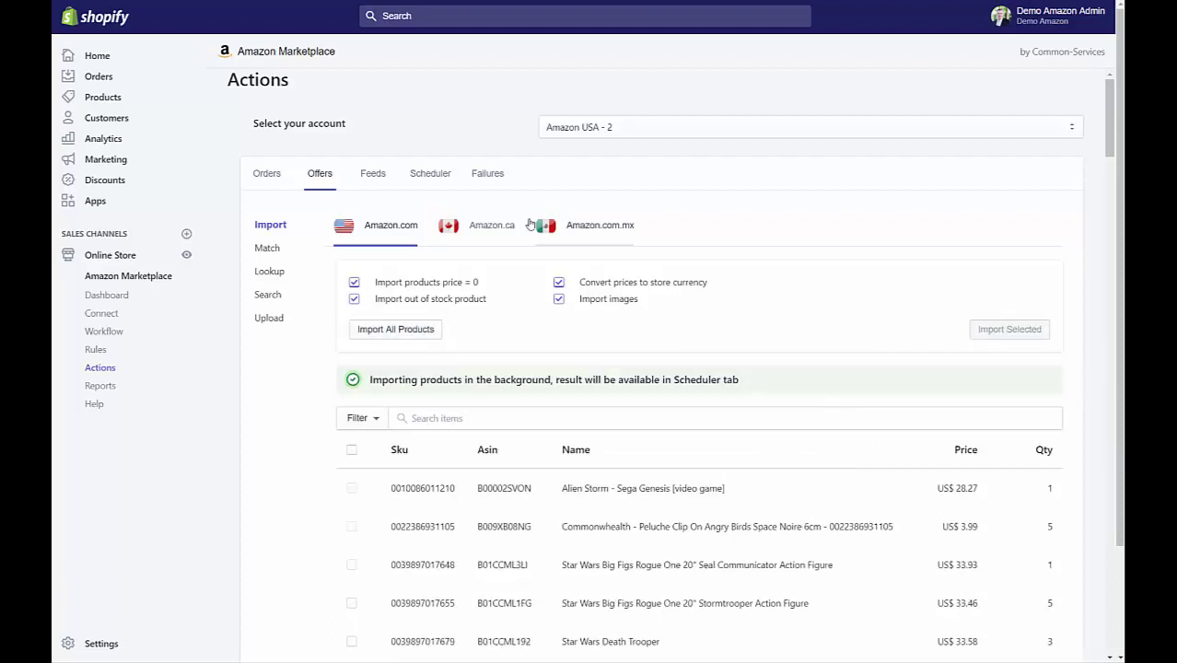
- Examine all messages of the newest "Import products from Amazon" job in the scheduler
click(440, 181)
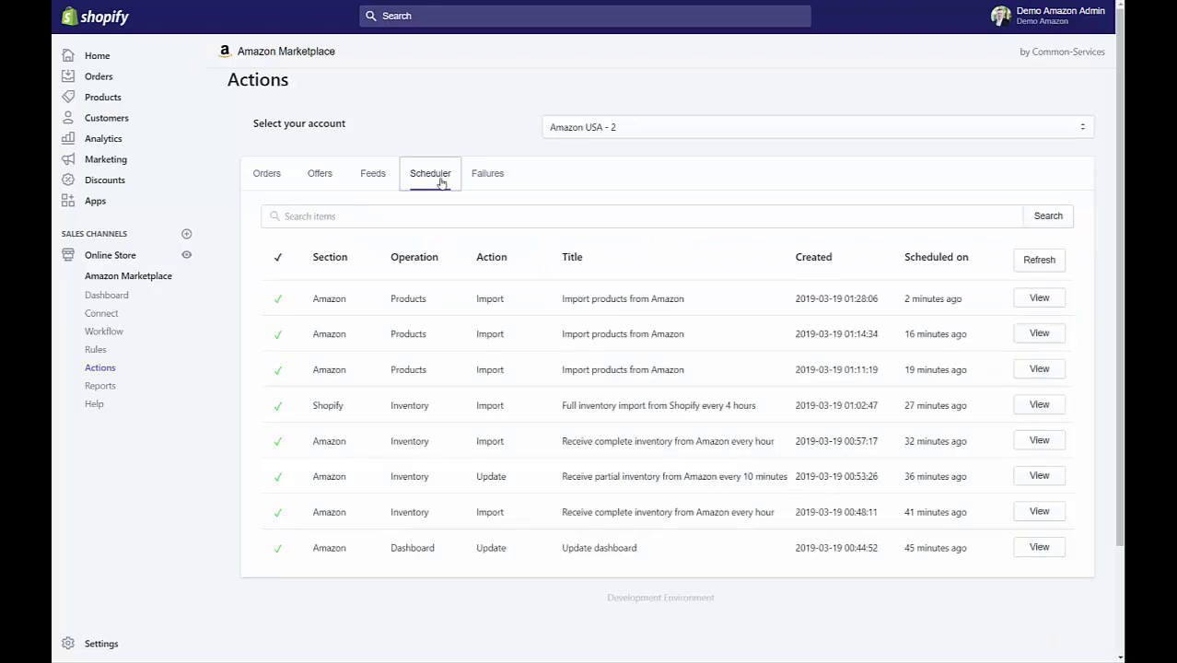
click(1032, 304)
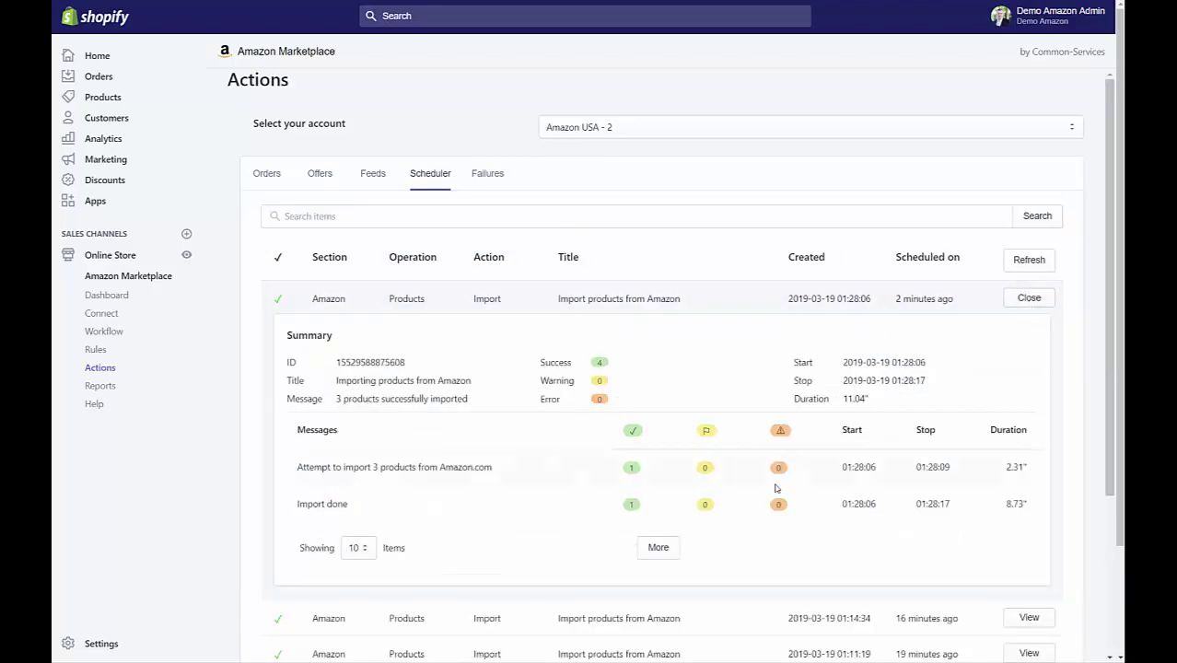
click(659, 547)
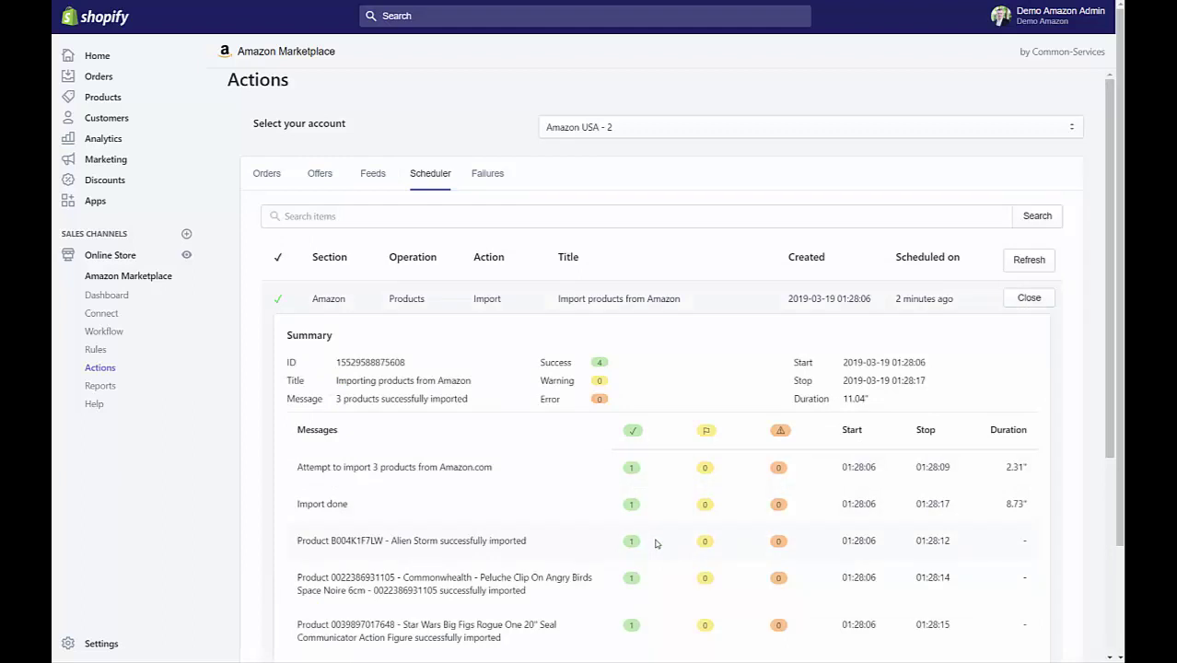
scroll(476, 573, down, 2)
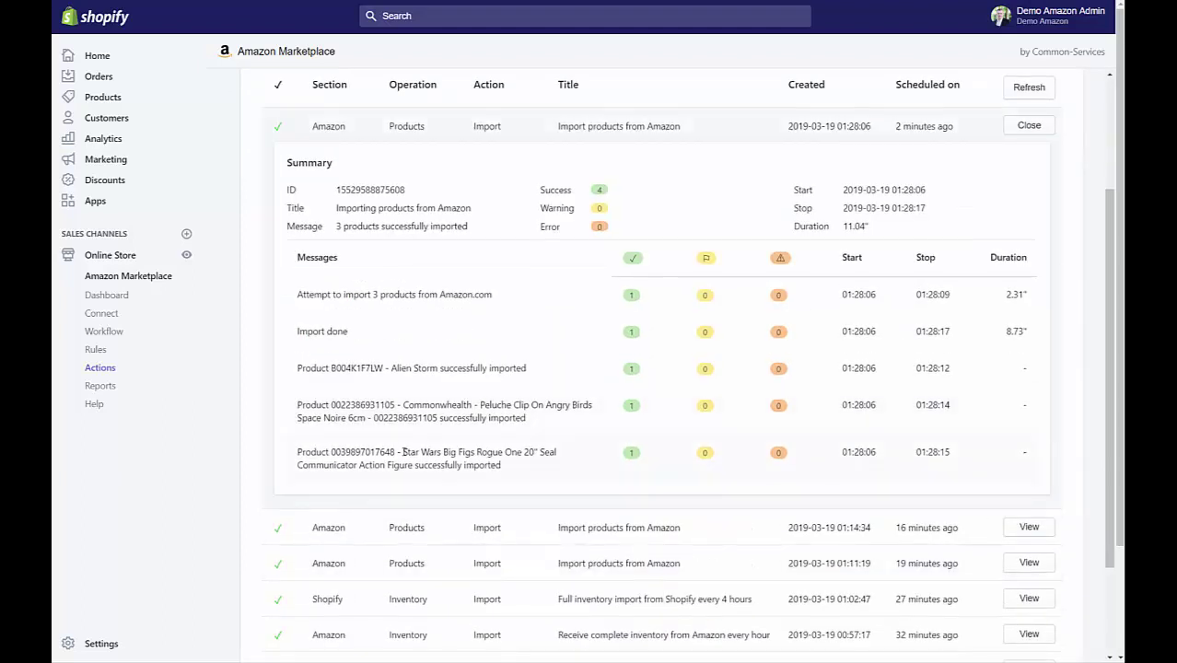
- Take the words "Star Wars Big Figs" from the import message and search the store's products for them
drag(402, 452, 474, 452)
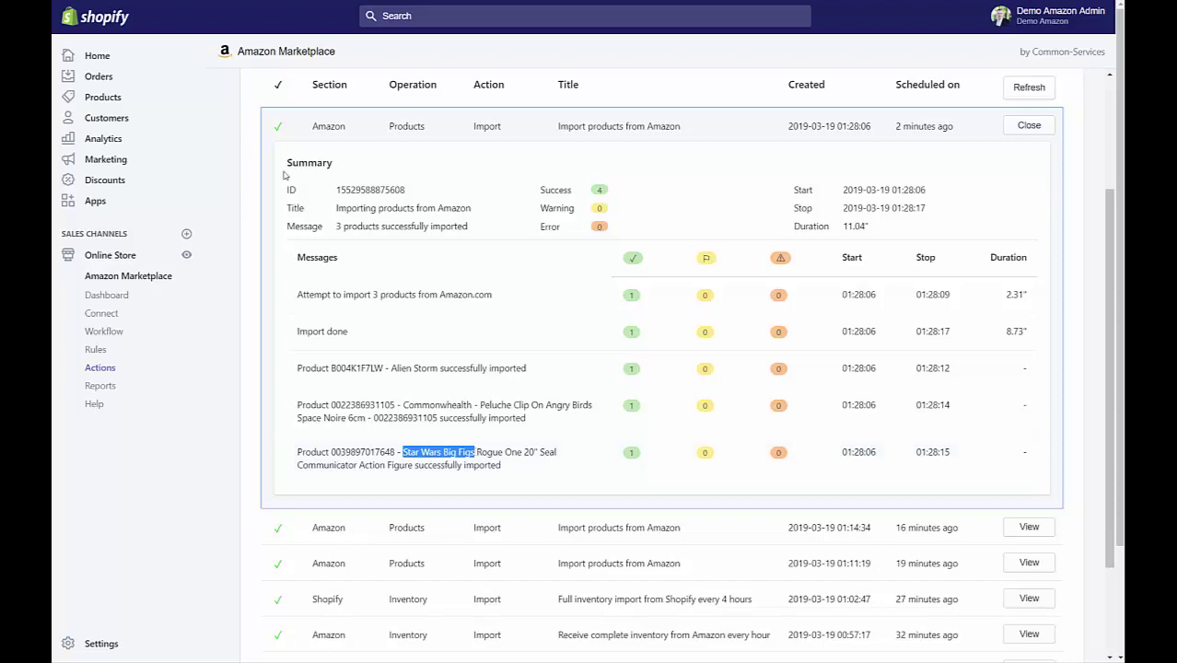
click(107, 102)
click(350, 171)
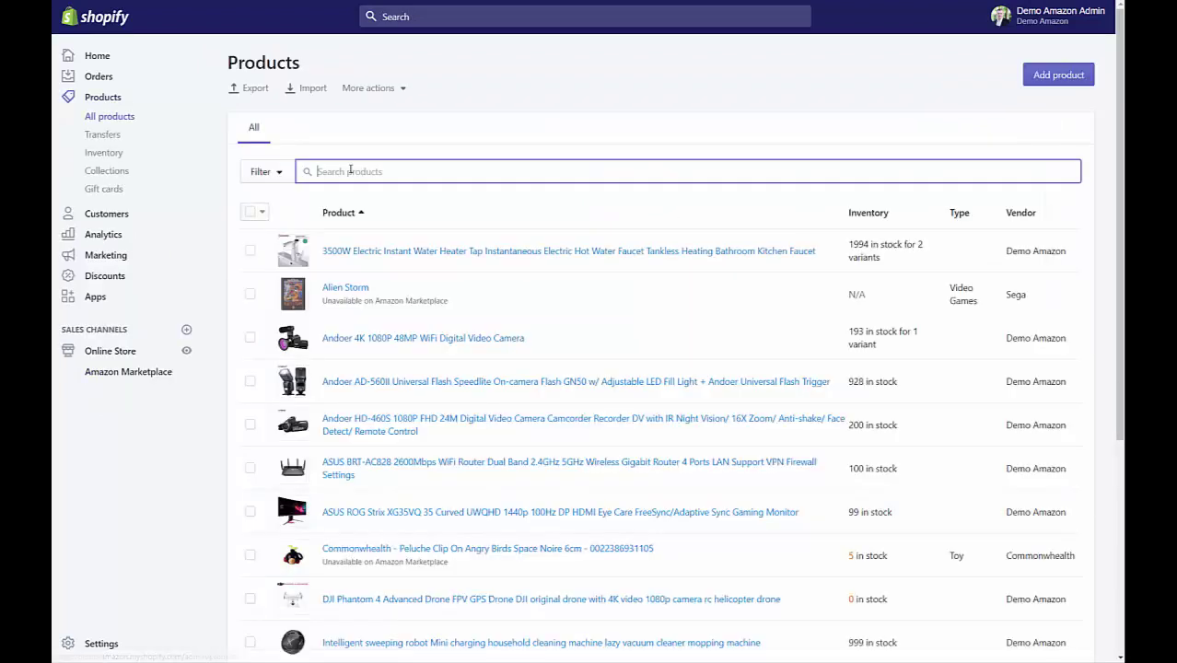
text(Star Wars Big Figs)
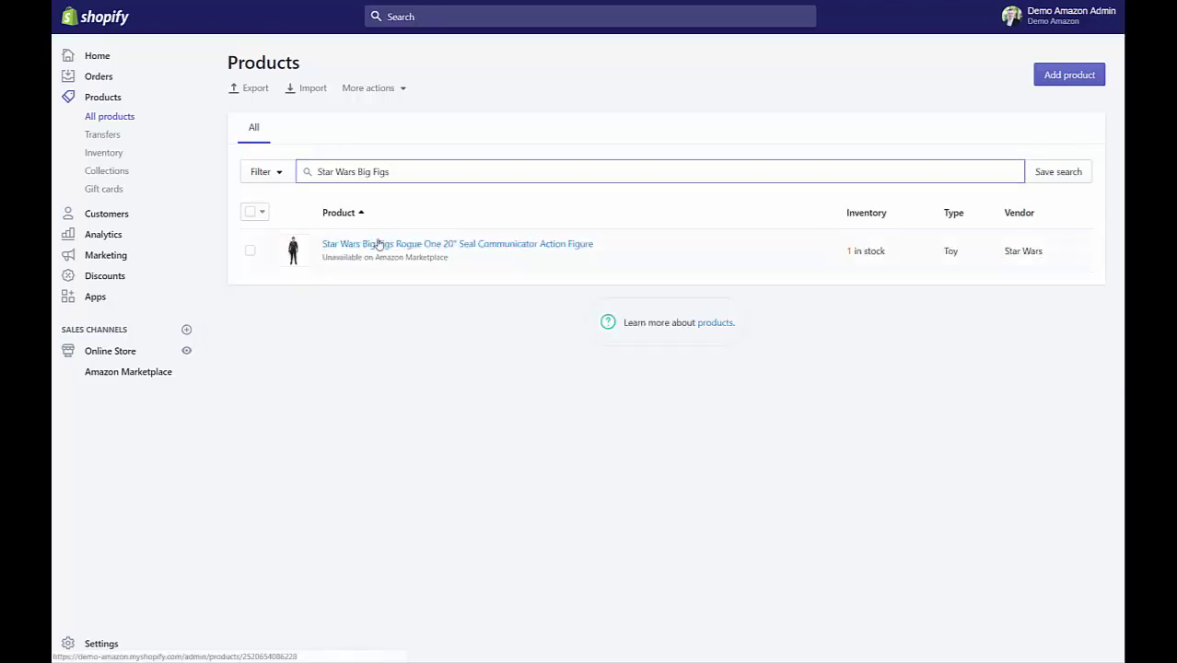
- Open the Star Wars Big Figs Rogue One 20" Seal Communicator Action Figure product and examine its images, pricing, inventory and shipping details
click(378, 243)
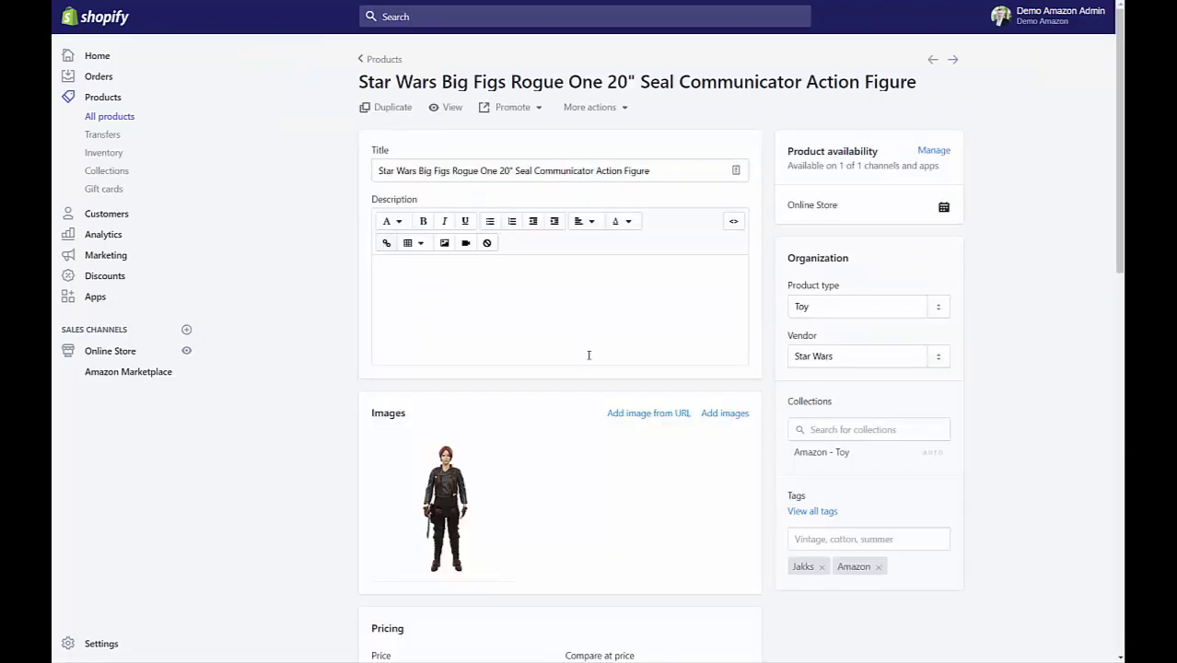
scroll(588, 354, down, 6)
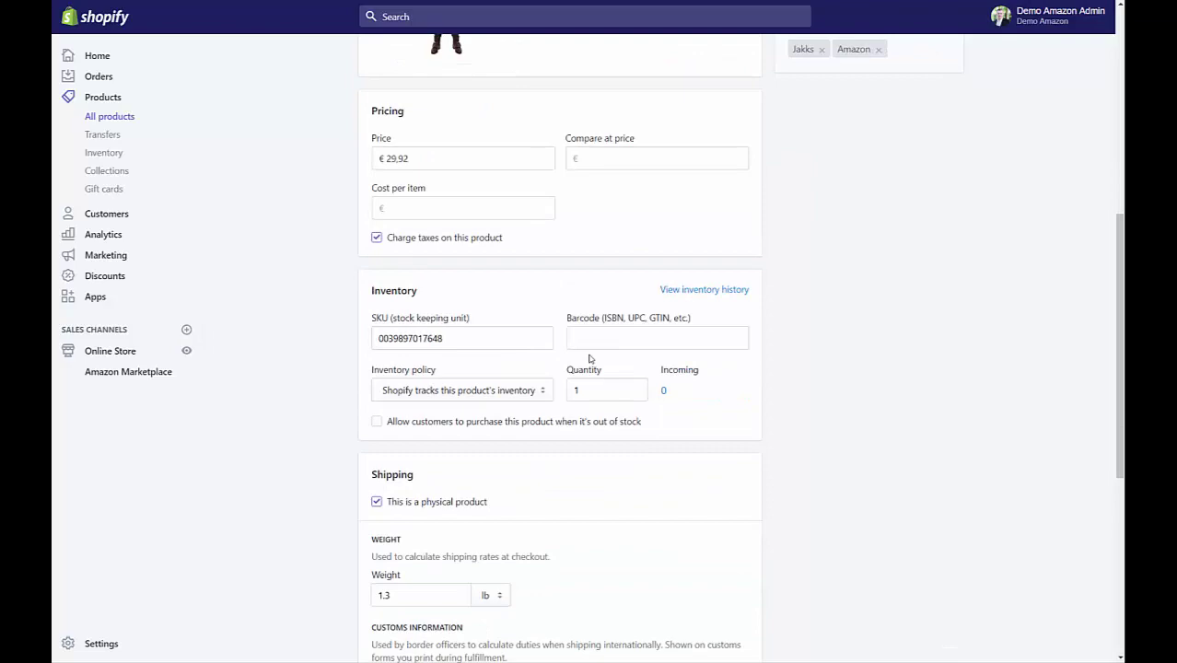
scroll(588, 358, down, 5)
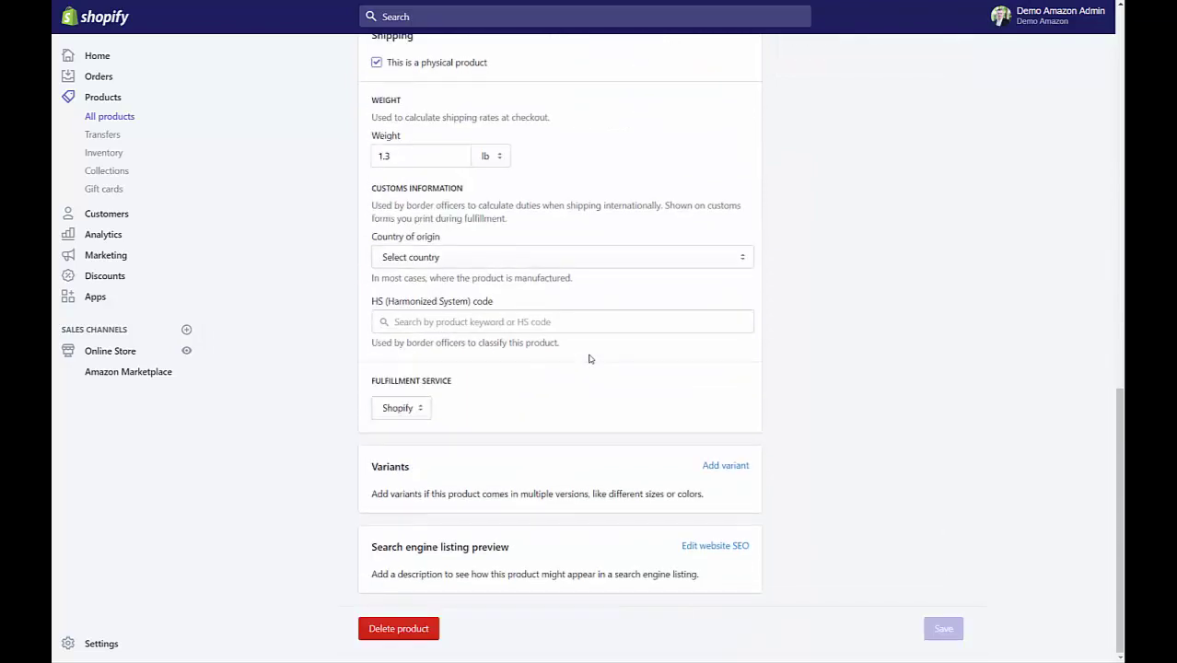
scroll(588, 357, up, 10)
scroll(589, 357, up, 1)
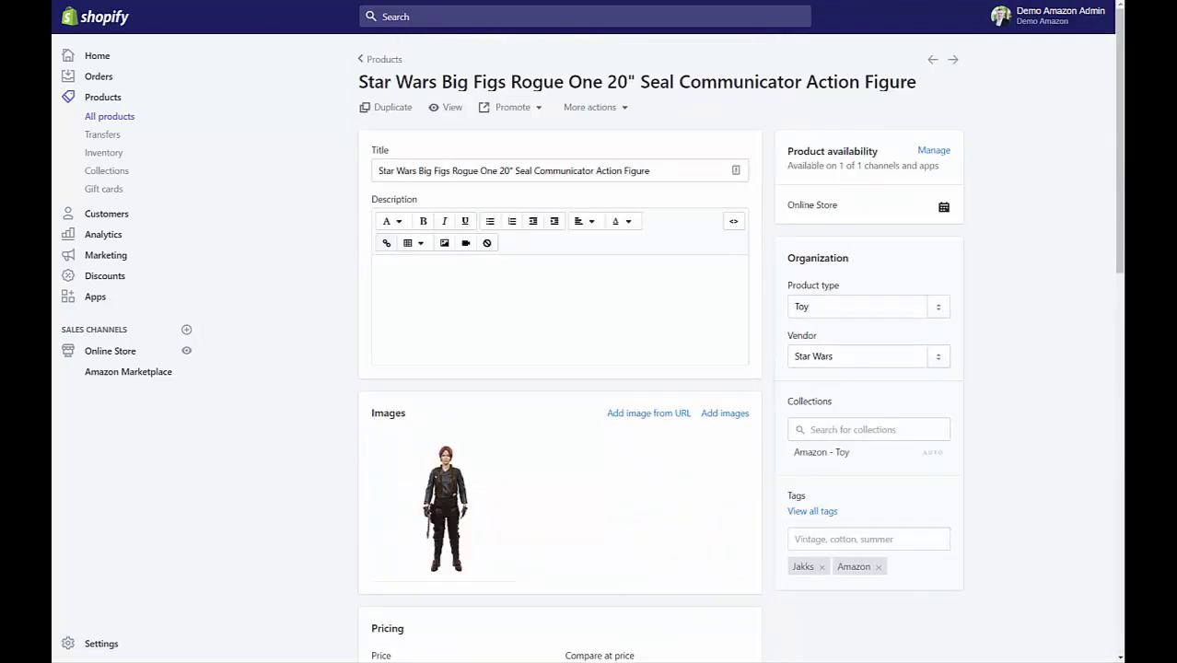